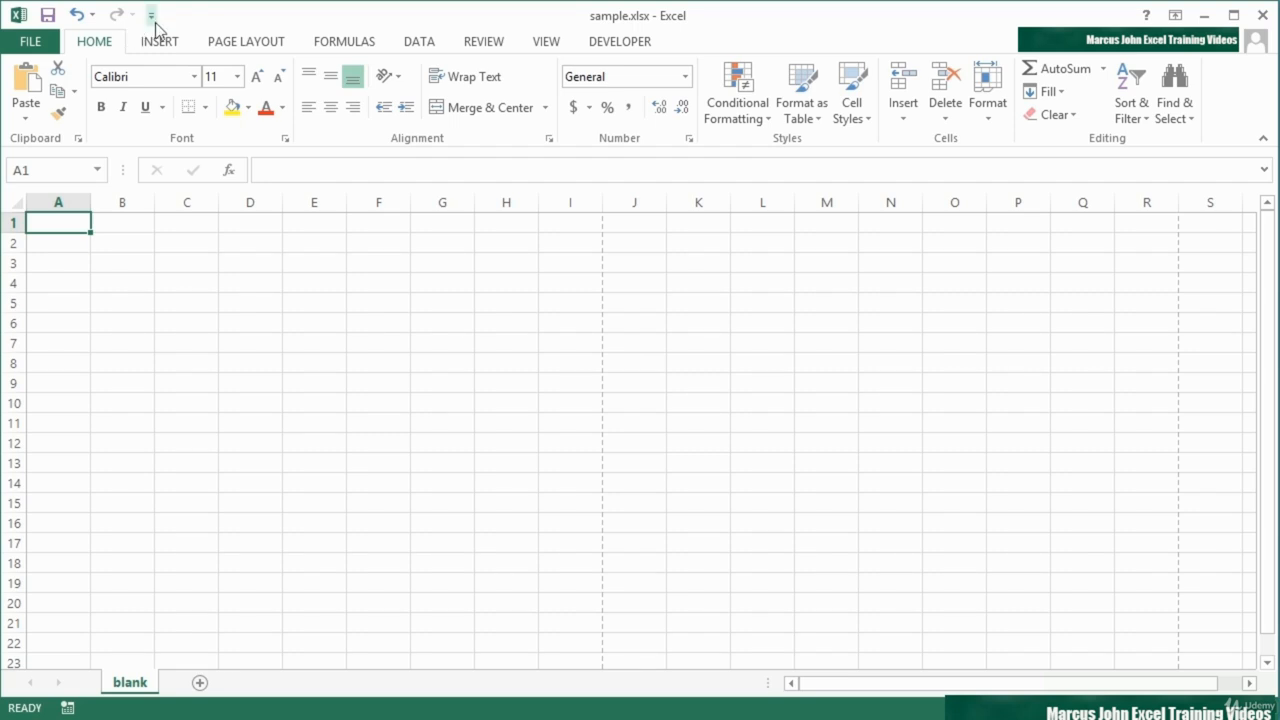
Step: Add the Sort Ascending and Sort Descending commands to the Quick Access Toolbar
{"action": "left_click", "coordinate": [152, 16]}
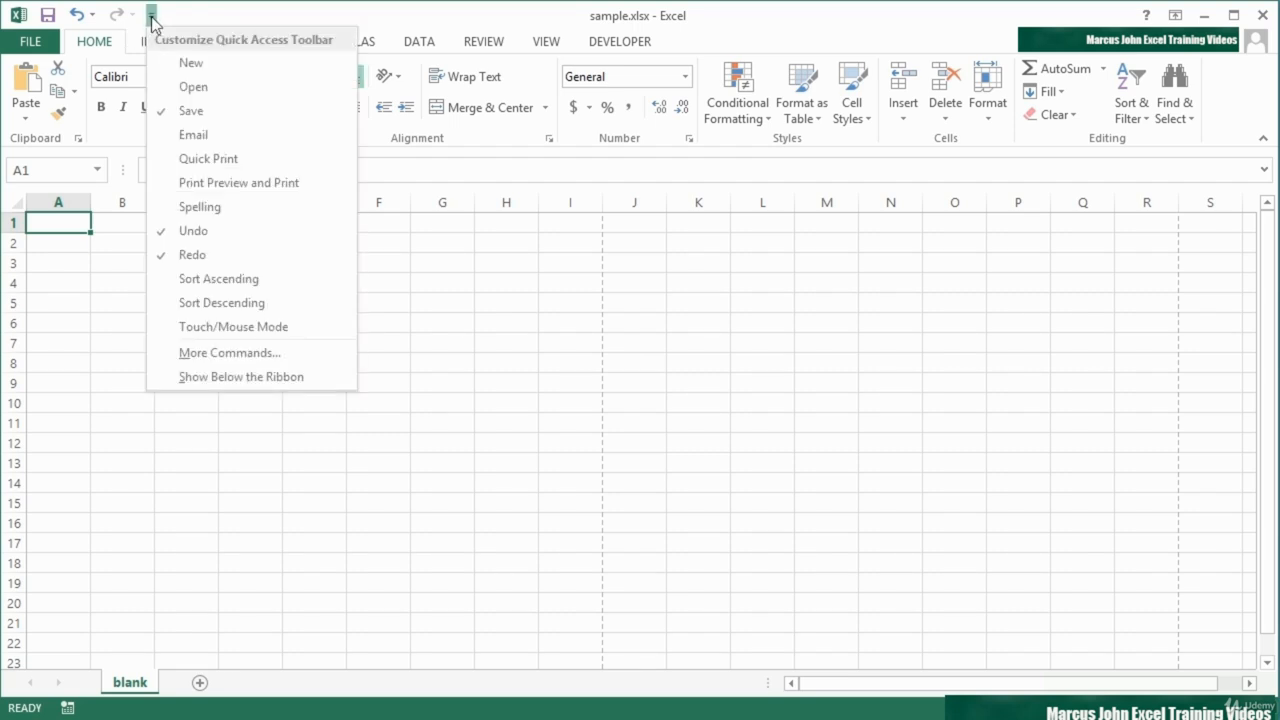
{"action": "left_click", "coordinate": [228, 278]}
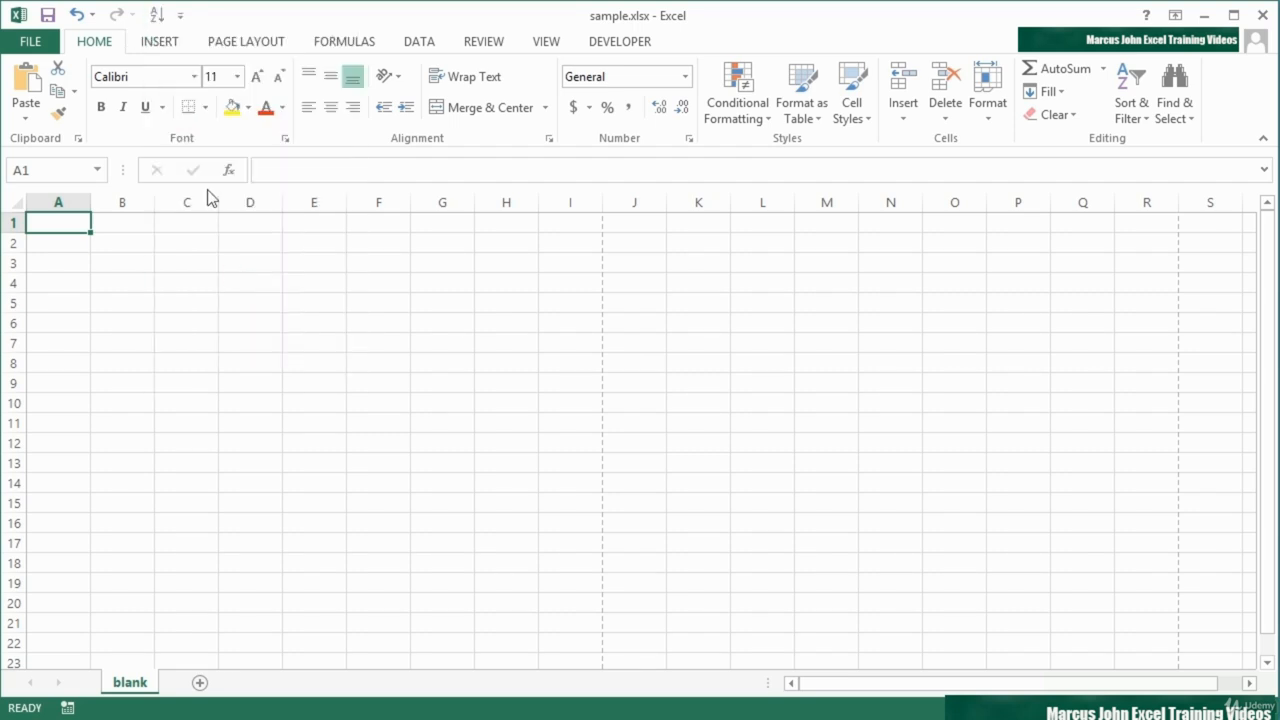
{"action": "left_click", "coordinate": [180, 16]}
{"action": "left_click", "coordinate": [260, 296]}
Step: Add the Quick Print command to the Quick Access Toolbar and remove it again
{"action": "left_click", "coordinate": [209, 16]}
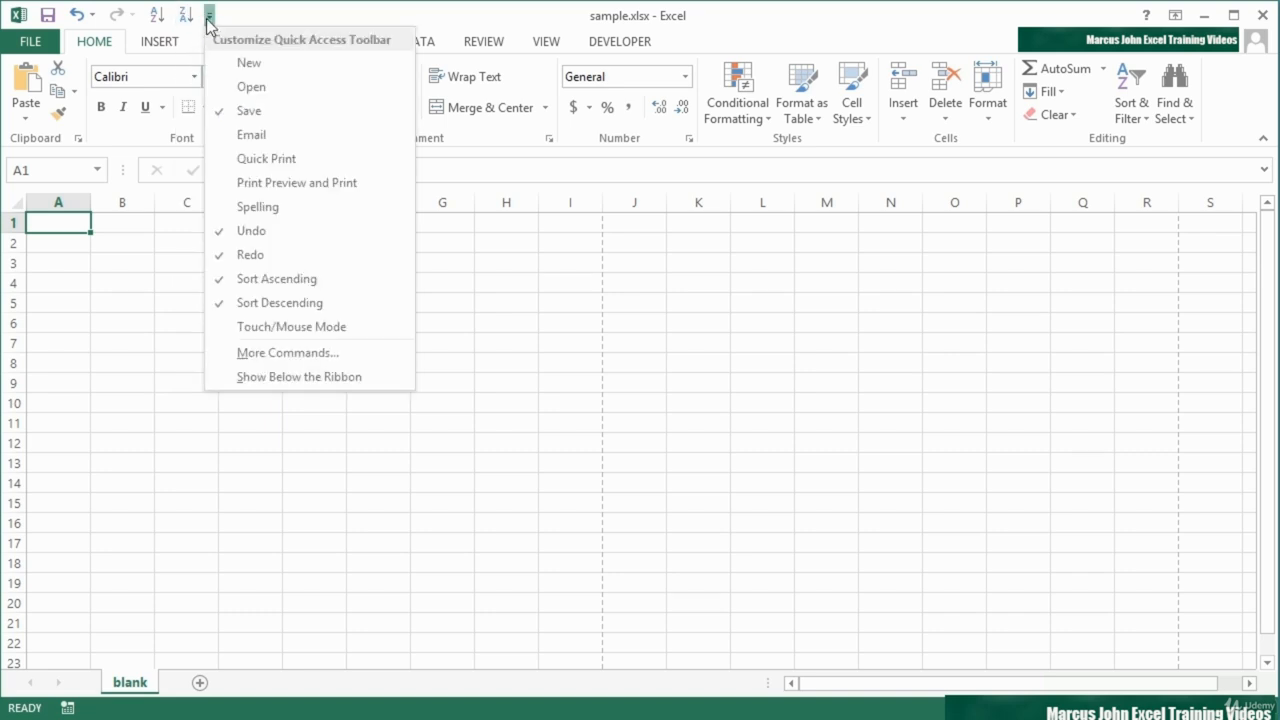
{"action": "left_click", "coordinate": [285, 160]}
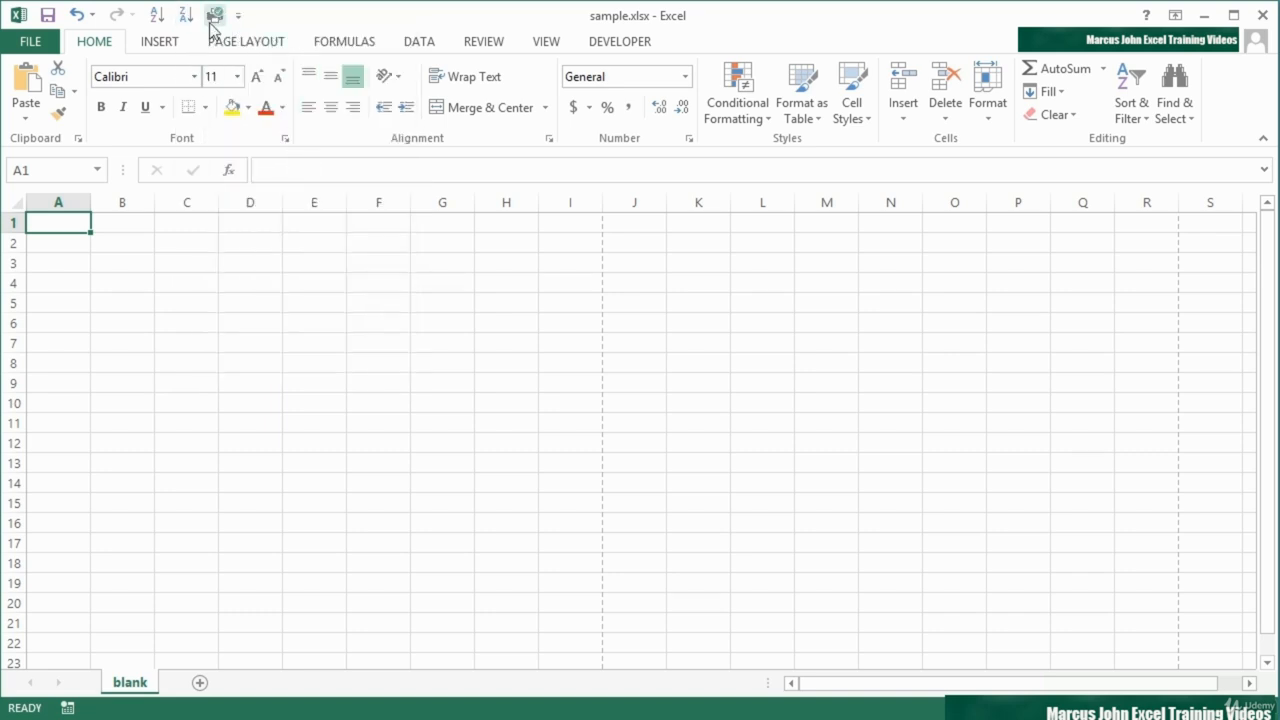
{"action": "left_click", "coordinate": [239, 16]}
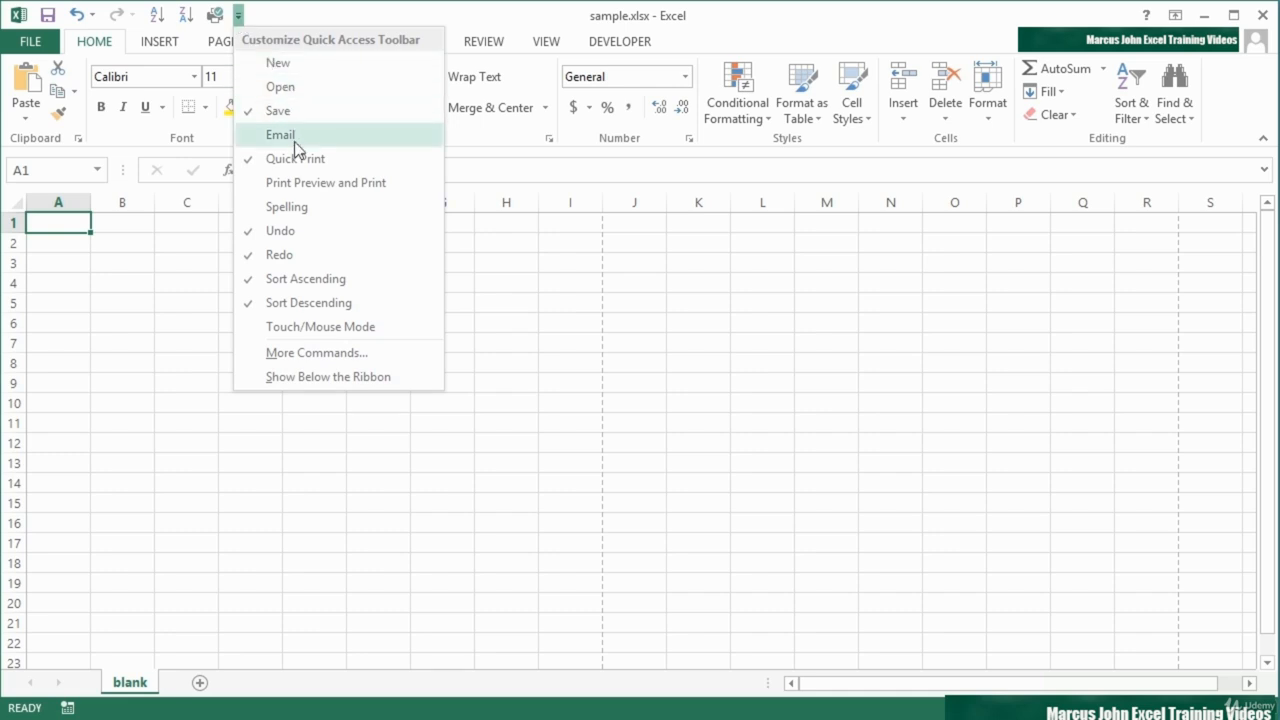
{"action": "left_click", "coordinate": [268, 160]}
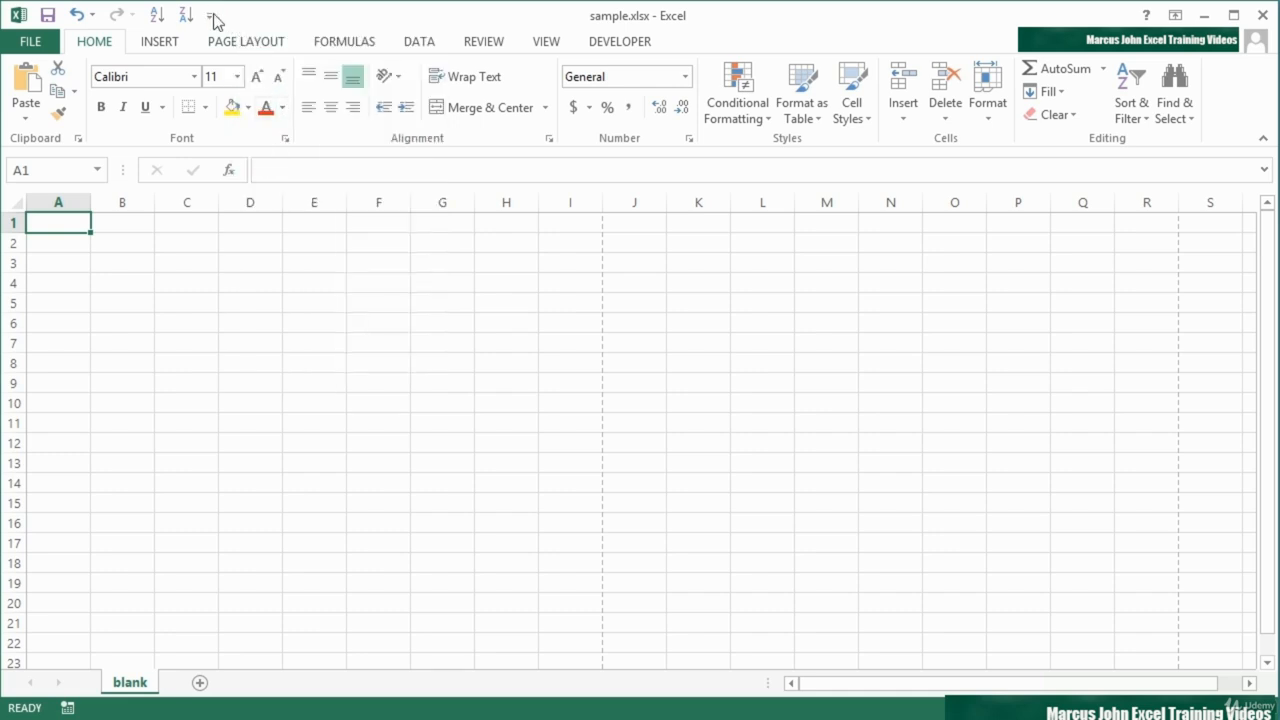
Step: Add the Email command to the Quick Access Toolbar
{"action": "left_click", "coordinate": [209, 16]}
{"action": "left_click", "coordinate": [263, 132]}
Step: View the Quick Access Toolbar and Customize Ribbon pages of the Excel options and leave without changing anything
{"action": "left_click", "coordinate": [238, 15]}
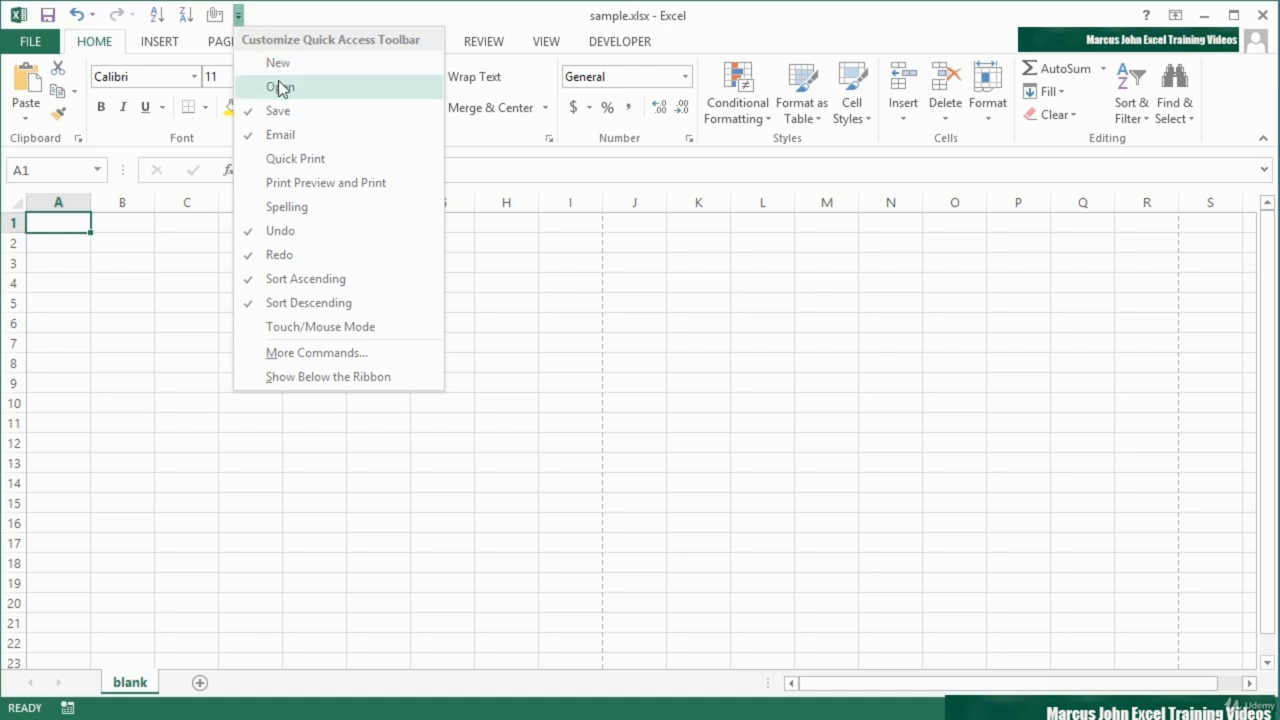
{"action": "left_click", "coordinate": [311, 360]}
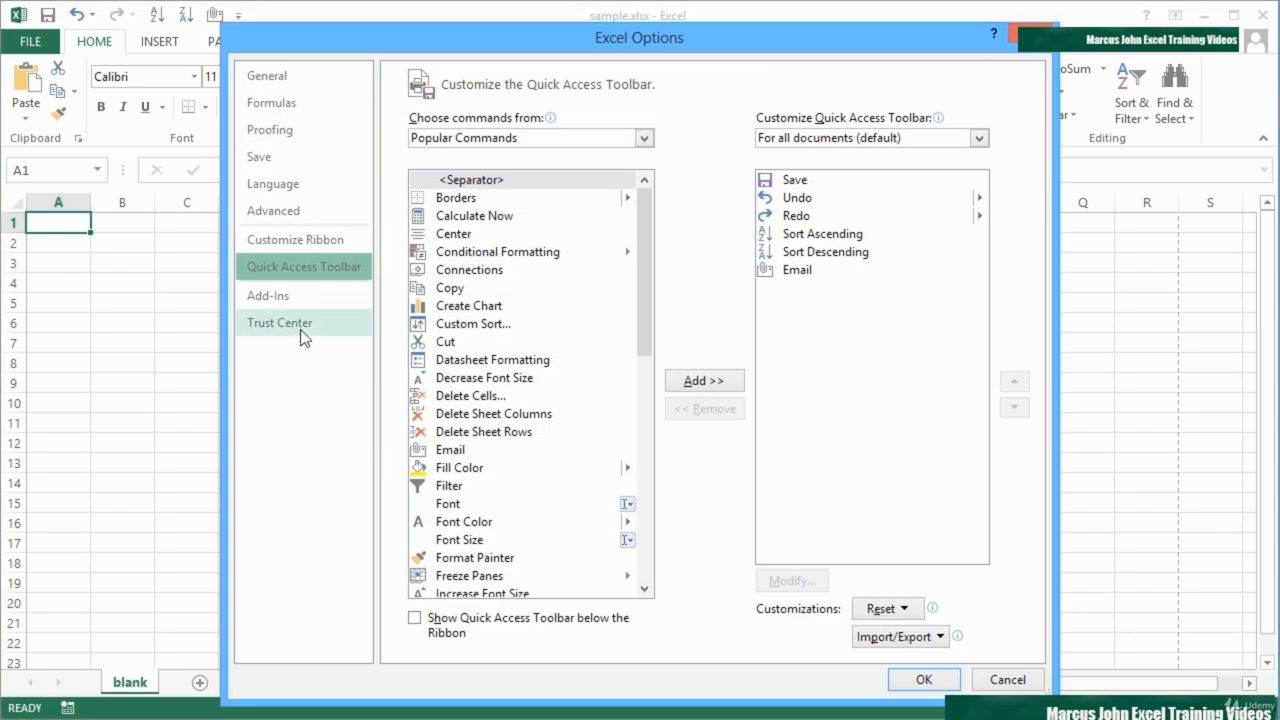
{"action": "left_click", "coordinate": [307, 239]}
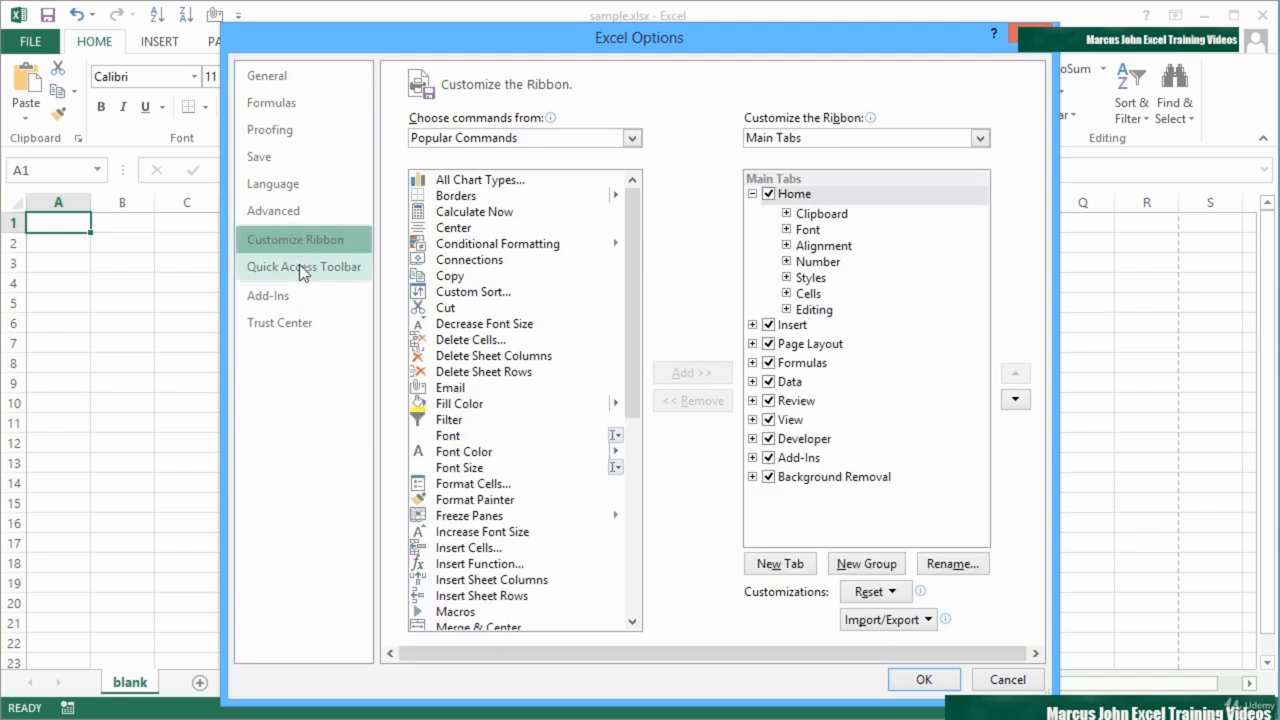
{"action": "left_click", "coordinate": [299, 264]}
{"action": "left_click", "coordinate": [298, 244]}
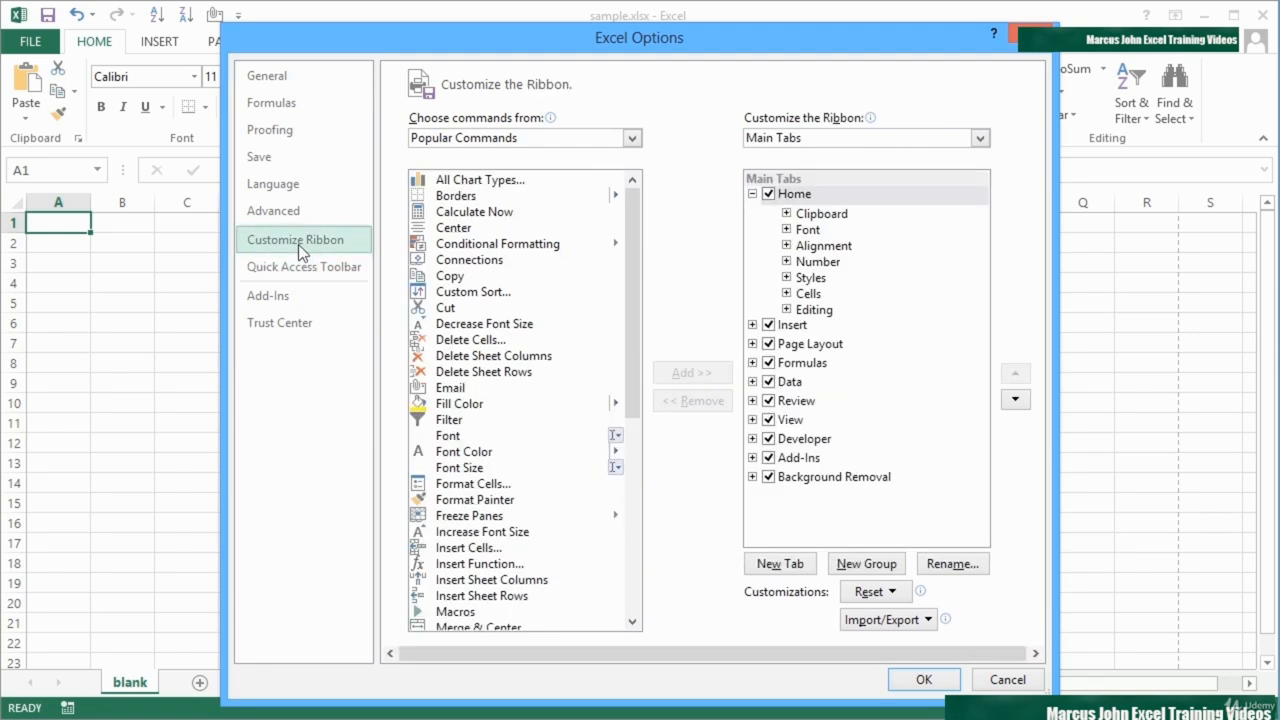
{"action": "left_click", "coordinate": [1003, 679]}
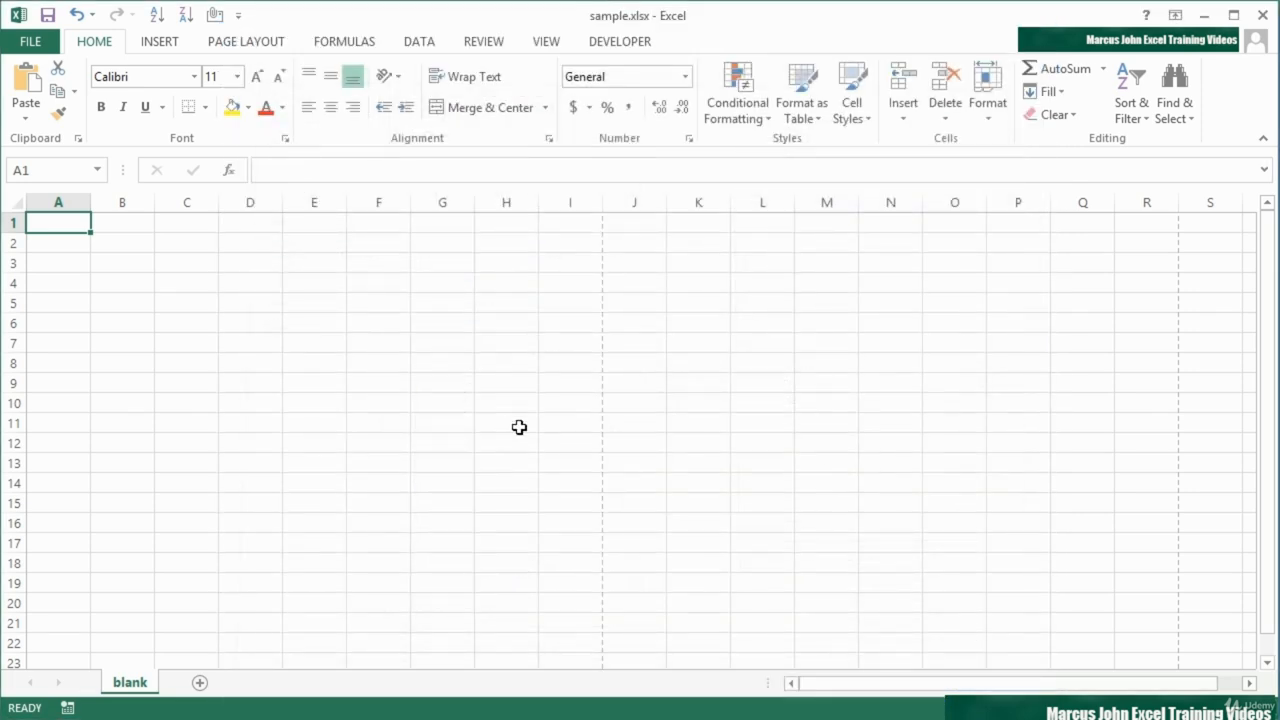
Step: Open the Quick Access Toolbar customization page in the Excel options
{"action": "left_click", "coordinate": [32, 42]}
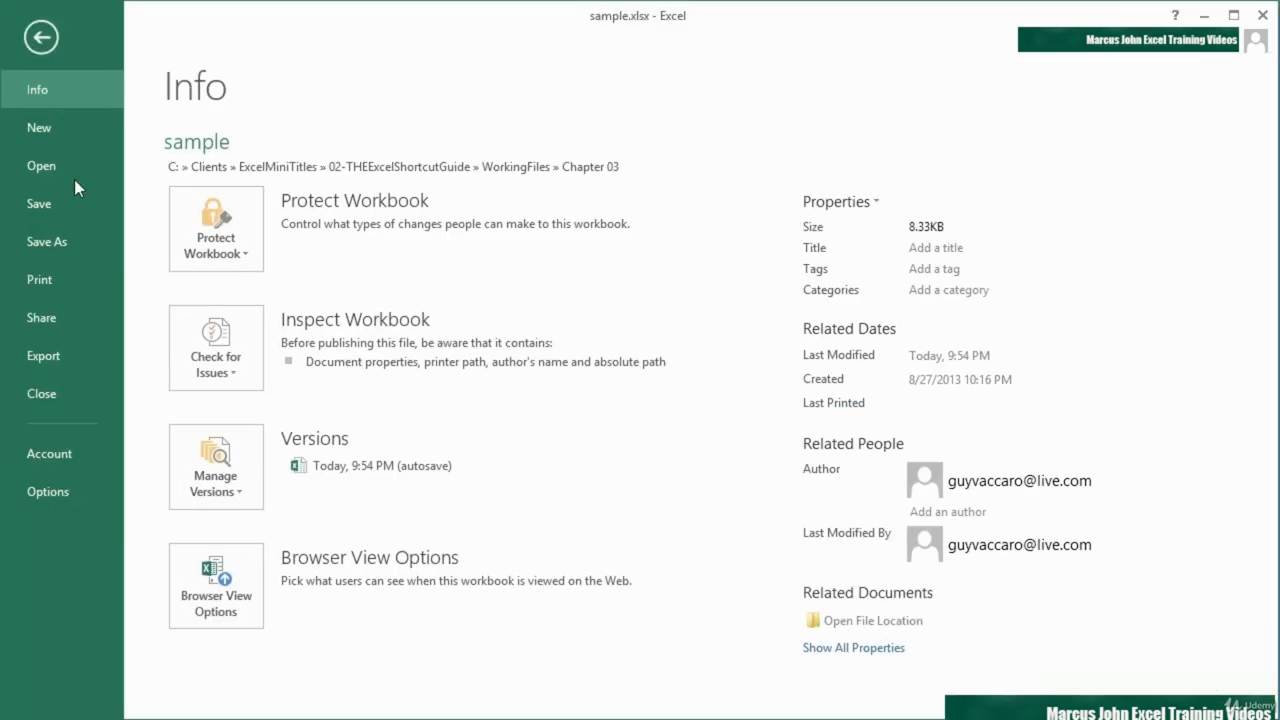
{"action": "left_click", "coordinate": [74, 483]}
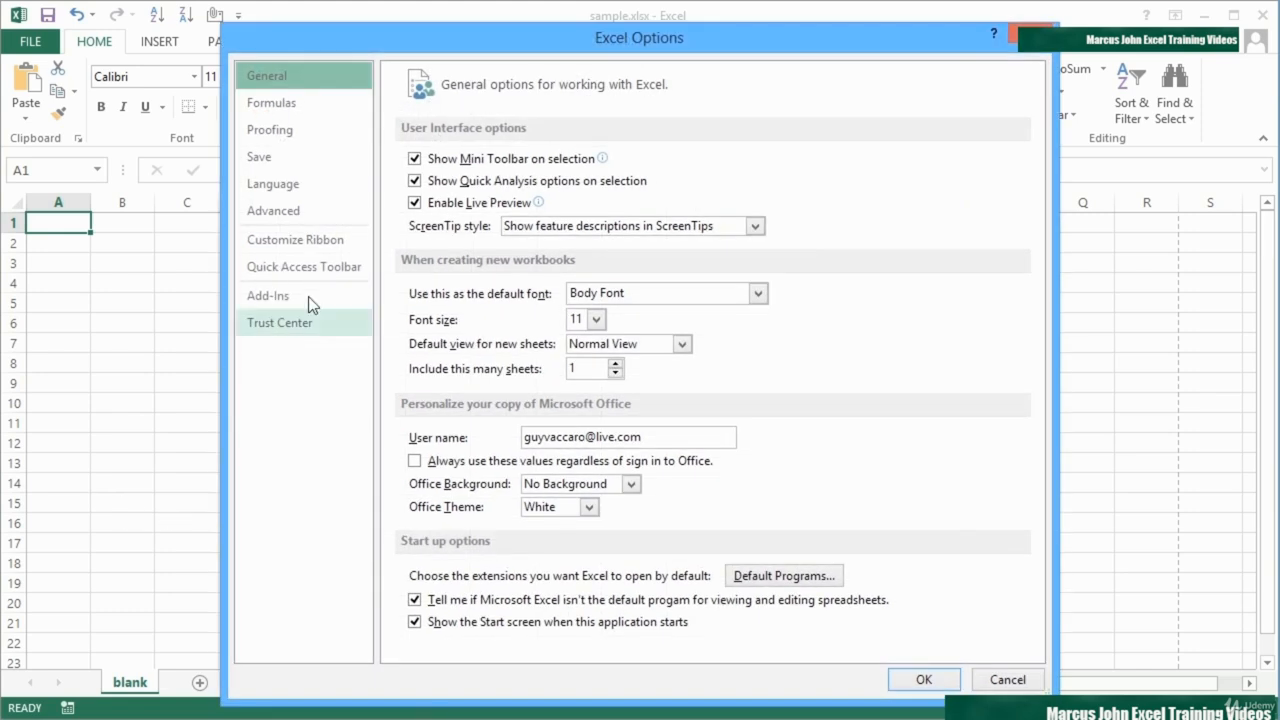
{"action": "left_click", "coordinate": [305, 246]}
{"action": "left_click", "coordinate": [288, 267]}
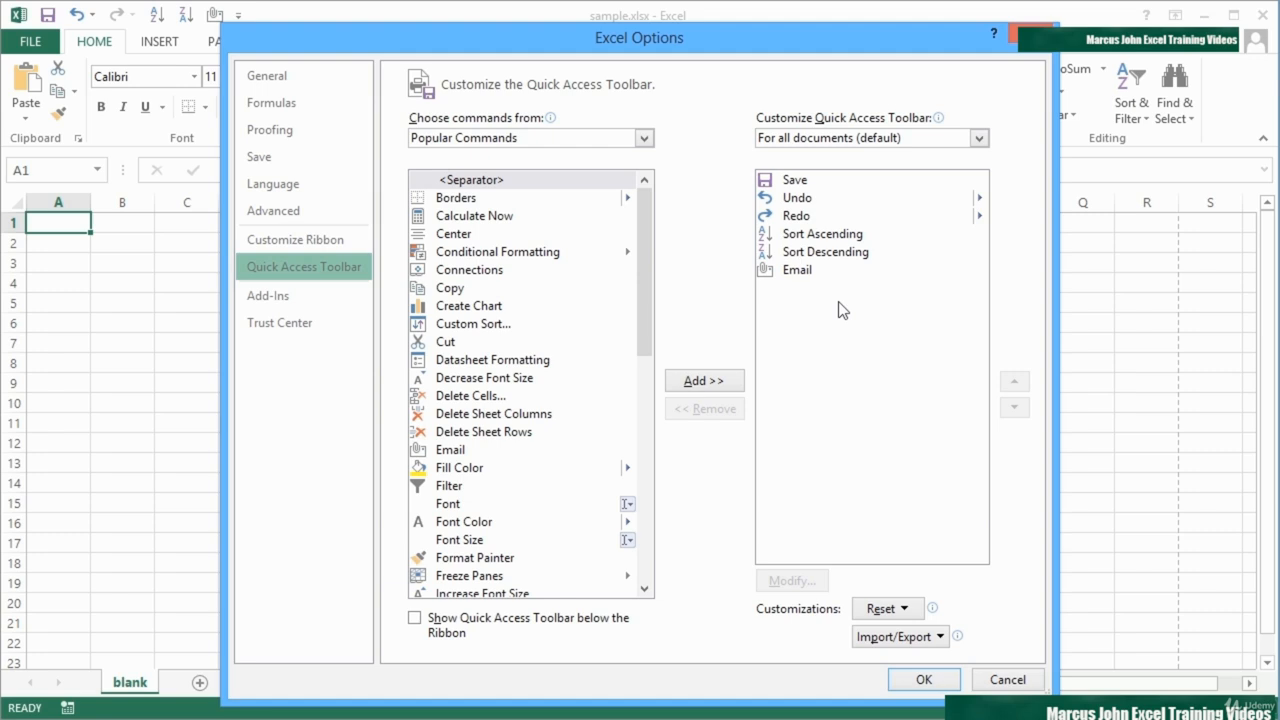
Step: Compare the Quick Access Toolbar commands set for all documents with those set for sample.xlsx only
{"action": "left_click", "coordinate": [875, 137]}
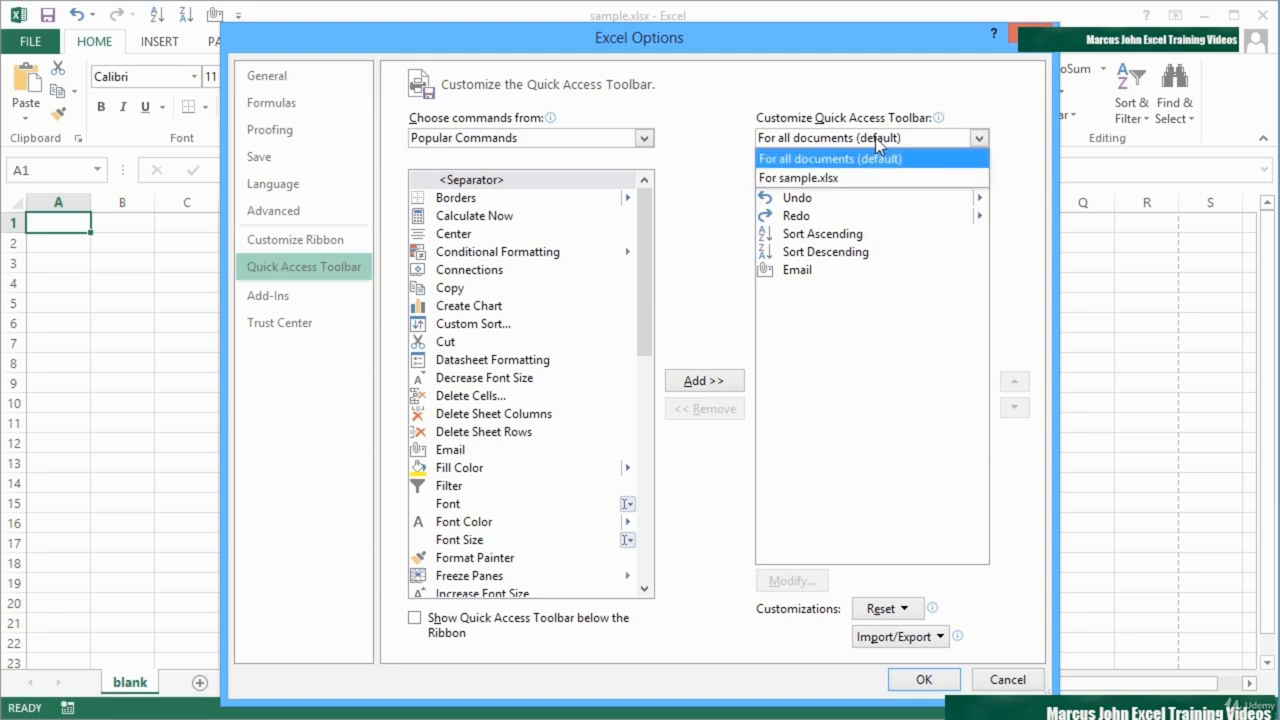
{"action": "left_click", "coordinate": [851, 180]}
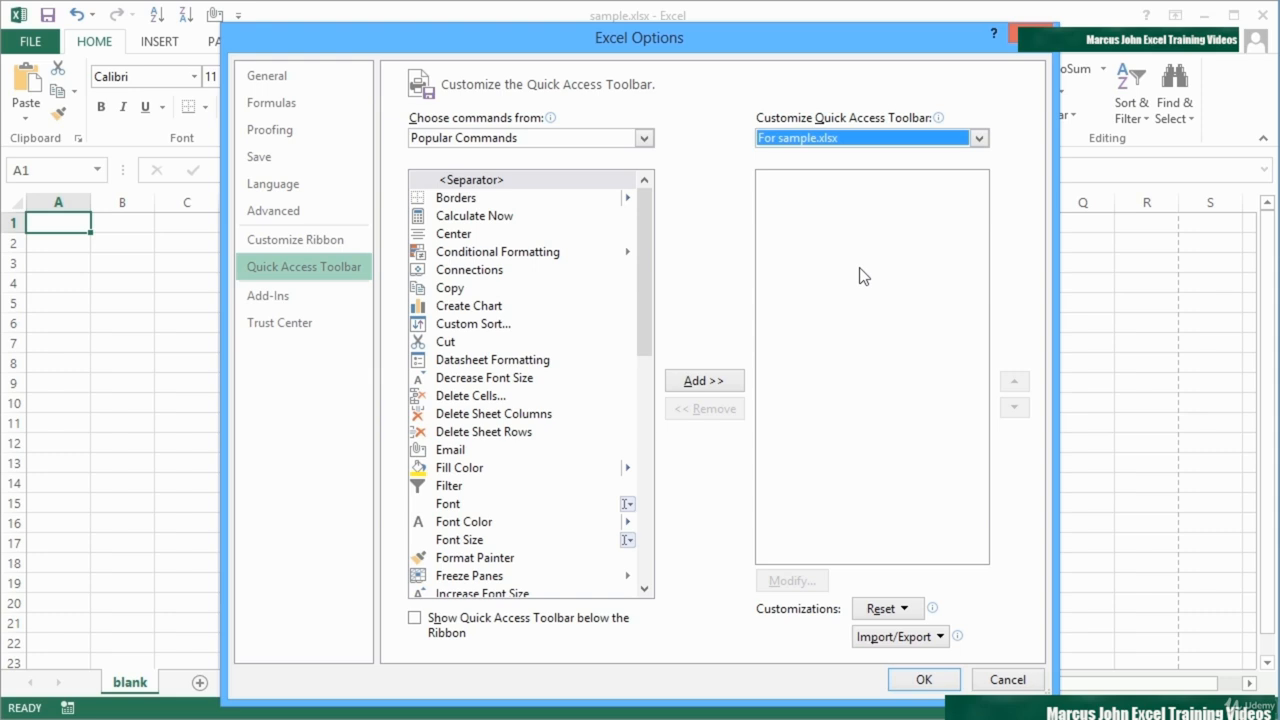
{"action": "left_click", "coordinate": [830, 138]}
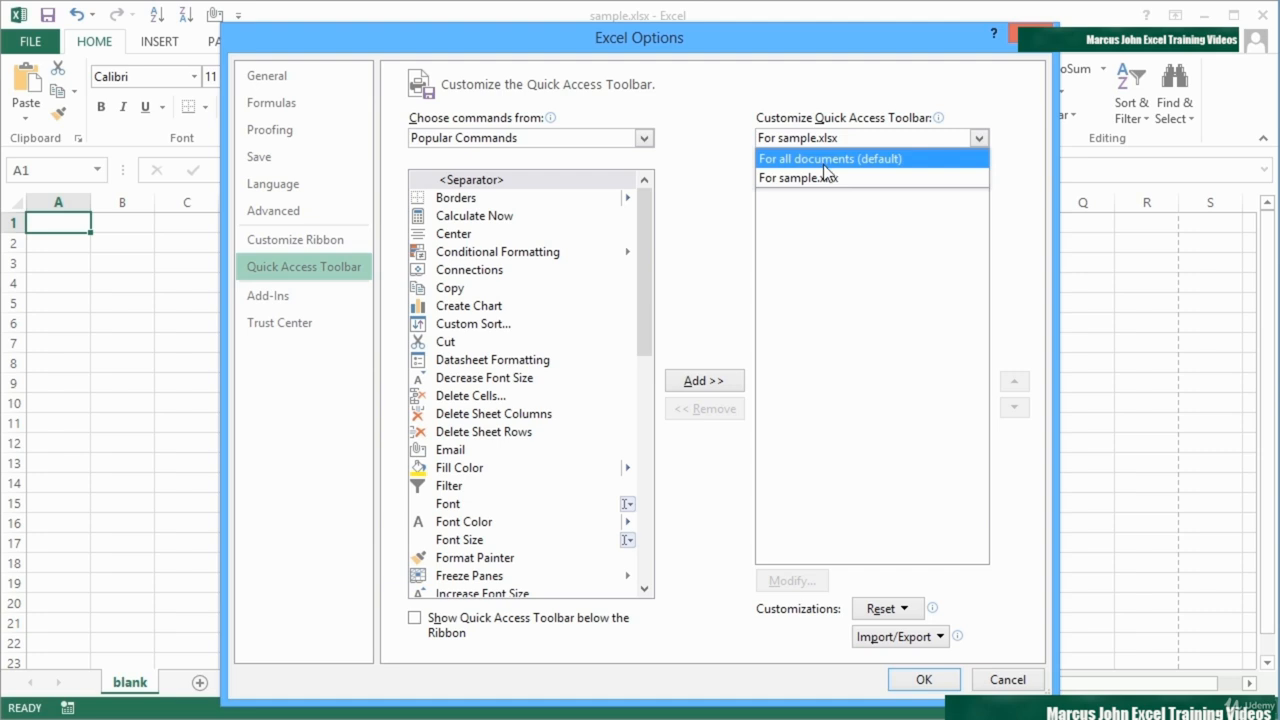
{"action": "left_click", "coordinate": [823, 158]}
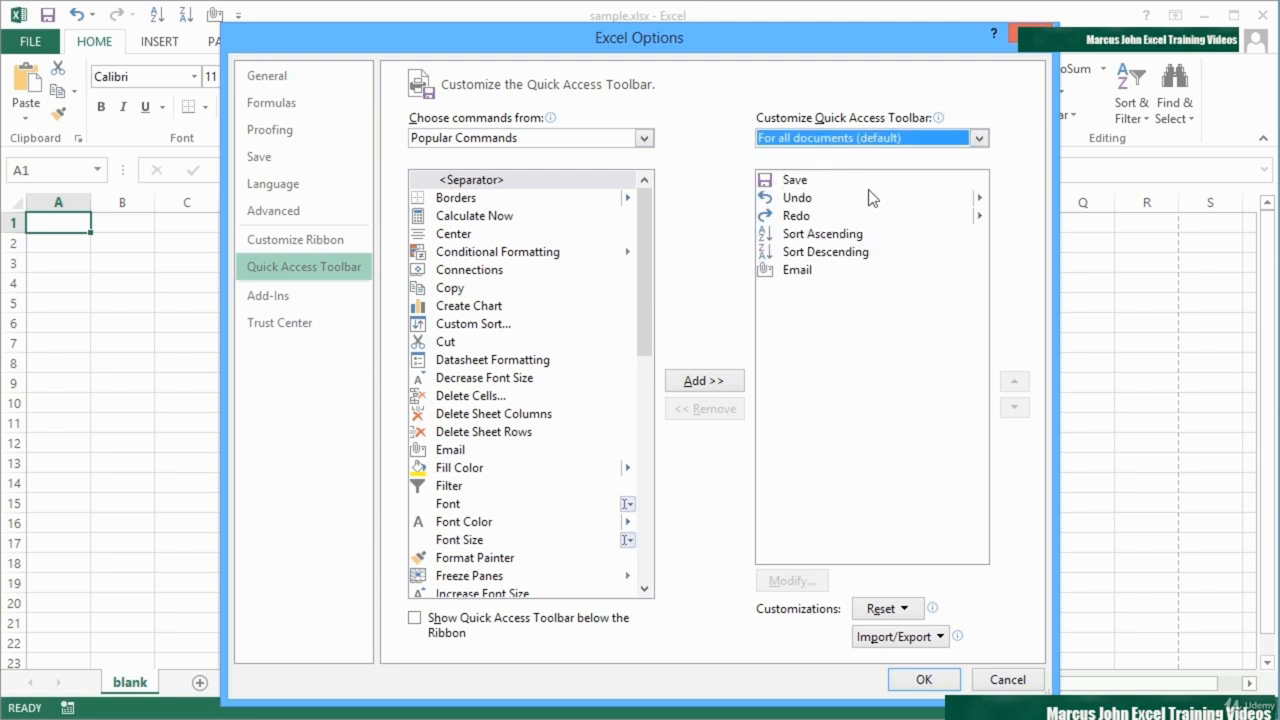
{"action": "left_click", "coordinate": [832, 137]}
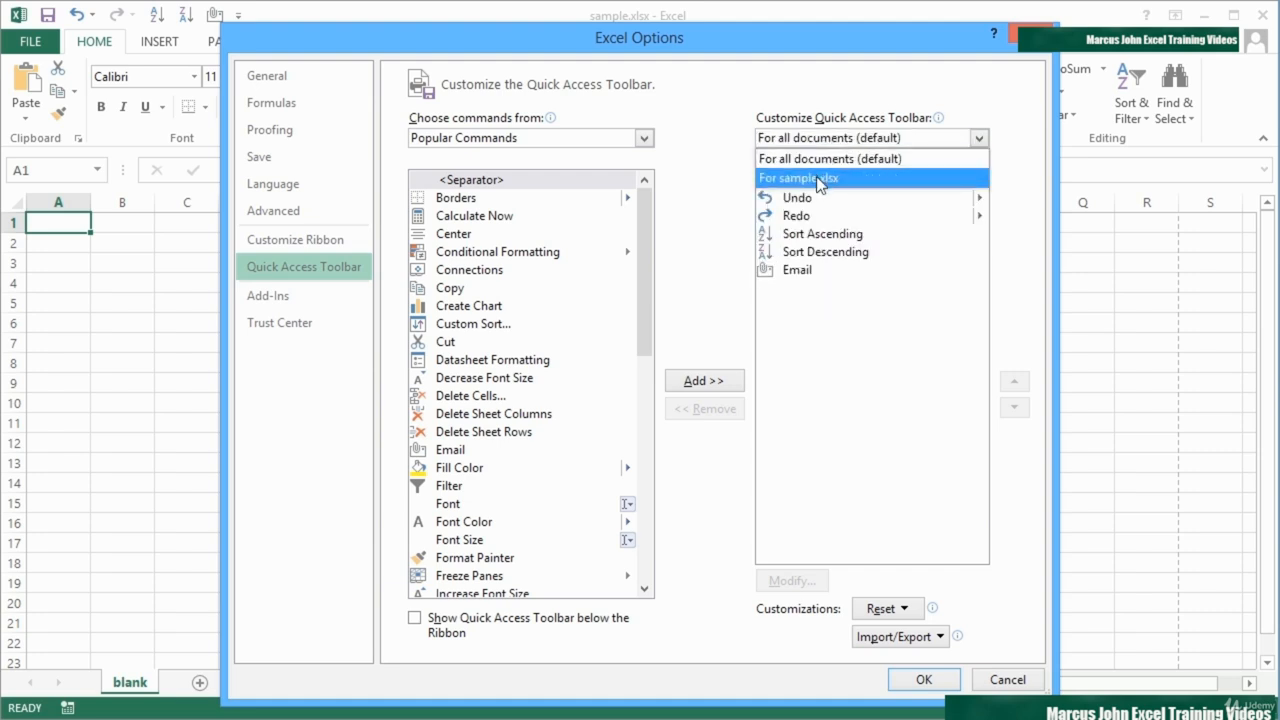
{"action": "left_click", "coordinate": [818, 180]}
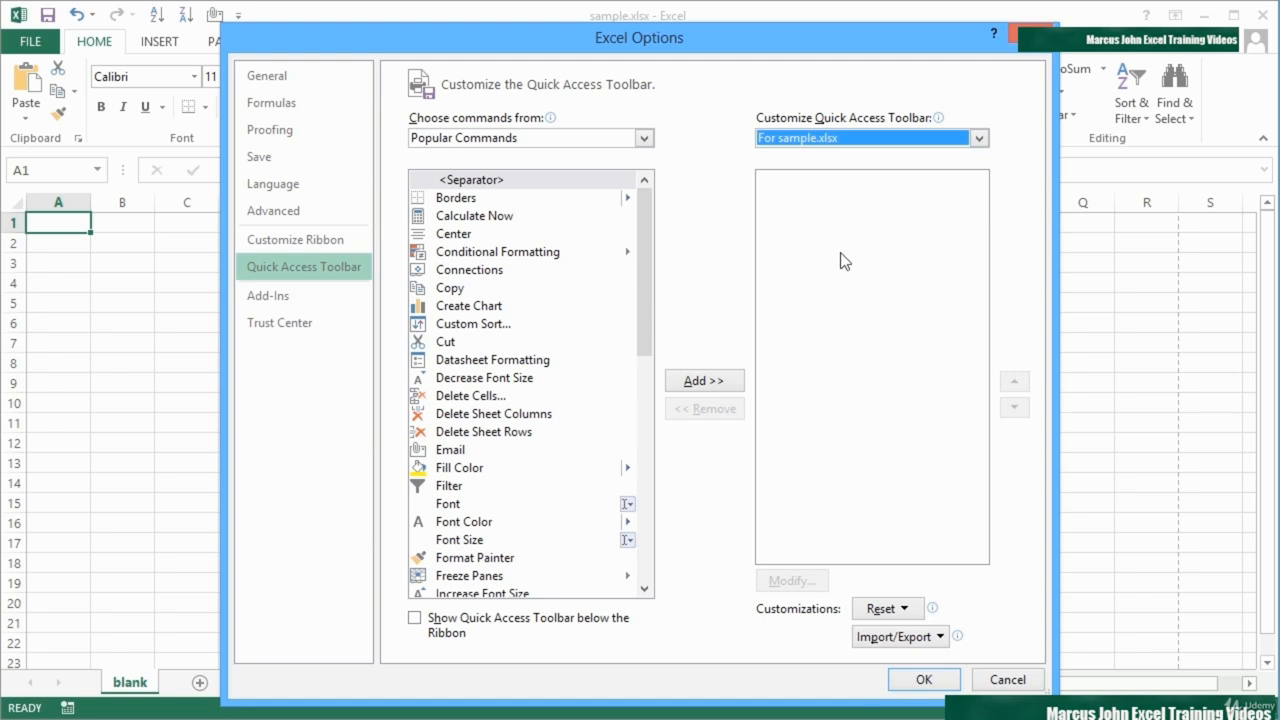
{"action": "left_click", "coordinate": [821, 140]}
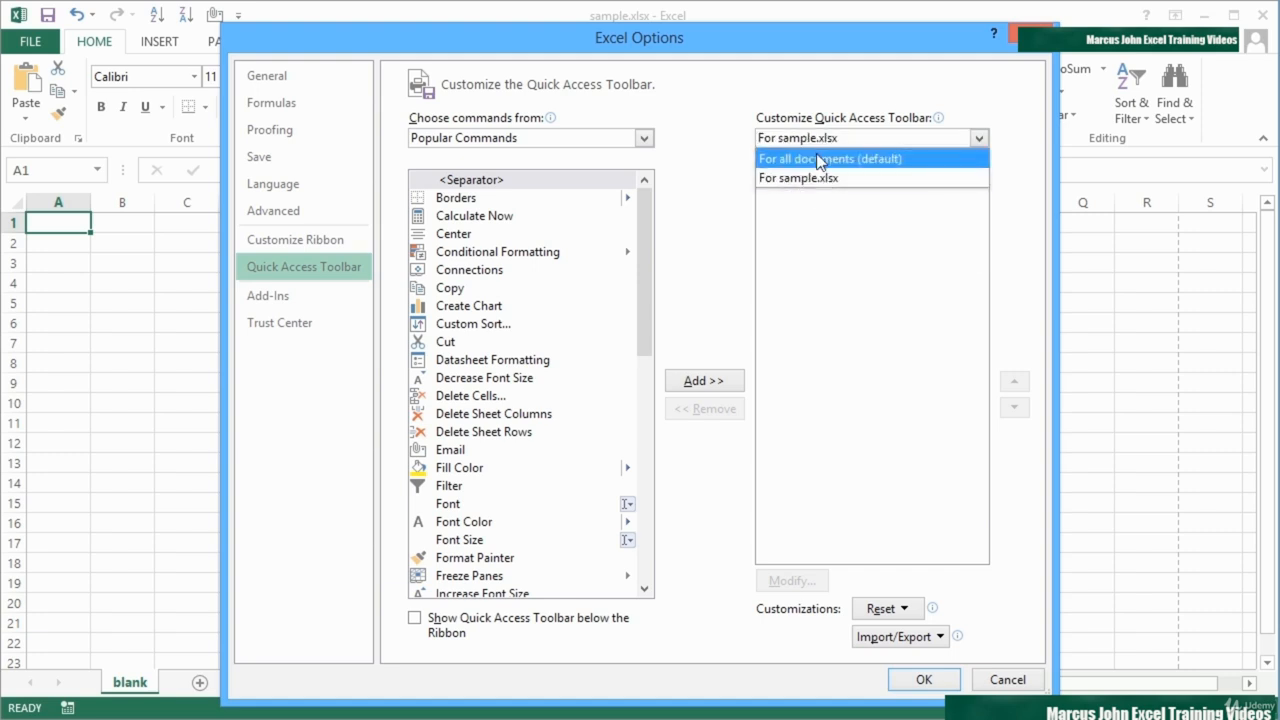
{"action": "left_click", "coordinate": [820, 160]}
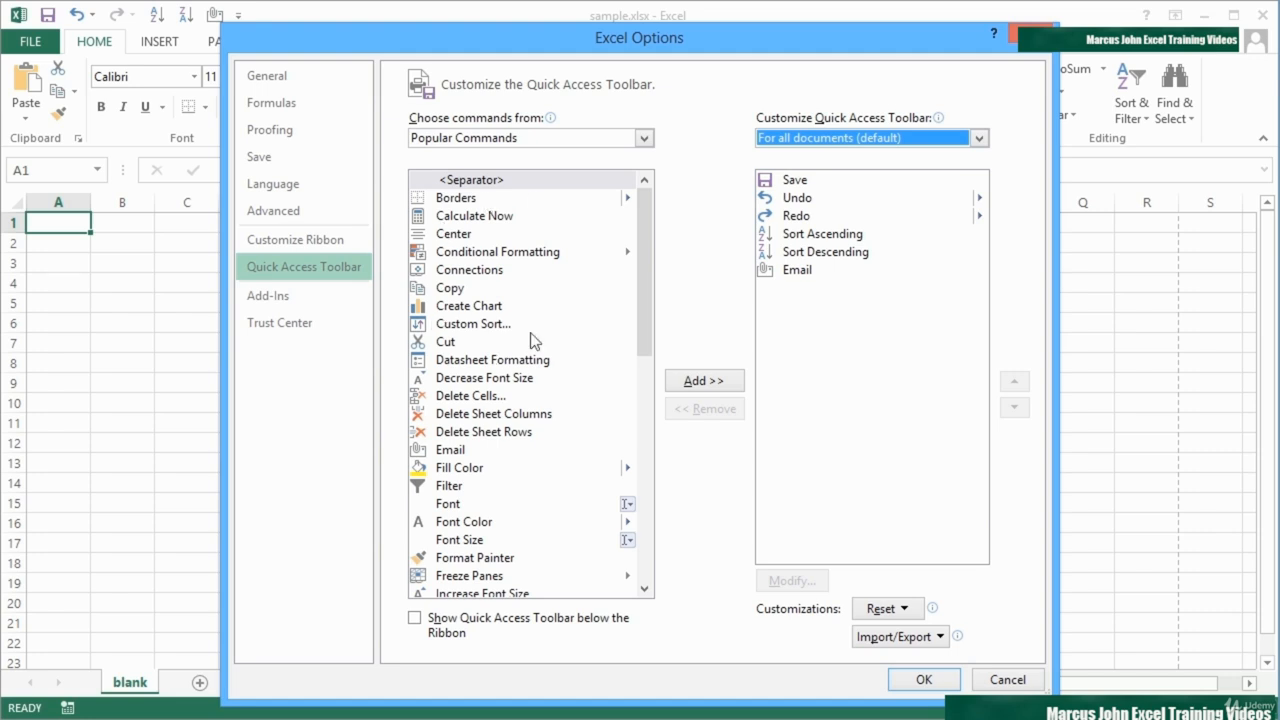
Step: Look through the command categories and list the commands of the Home Tab
{"action": "left_click_drag", "start_coordinate": [645, 266], "coordinate": [633, 238]}
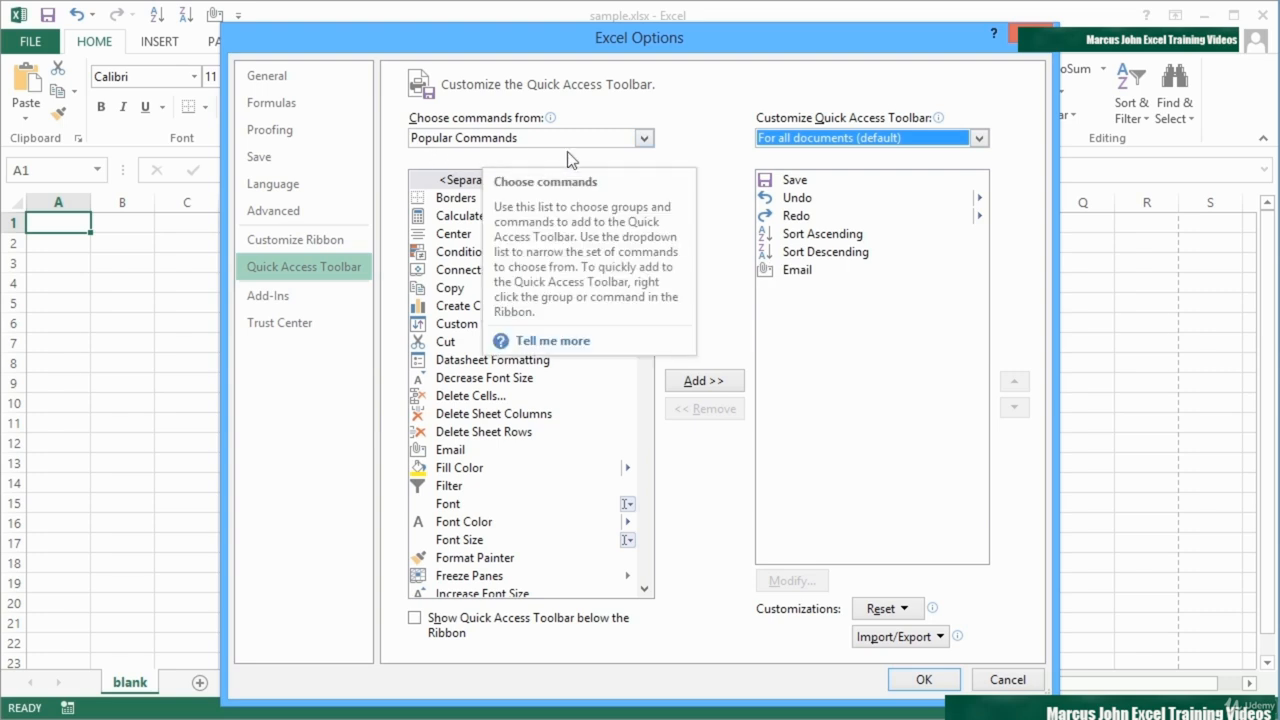
{"action": "left_click", "coordinate": [644, 139]}
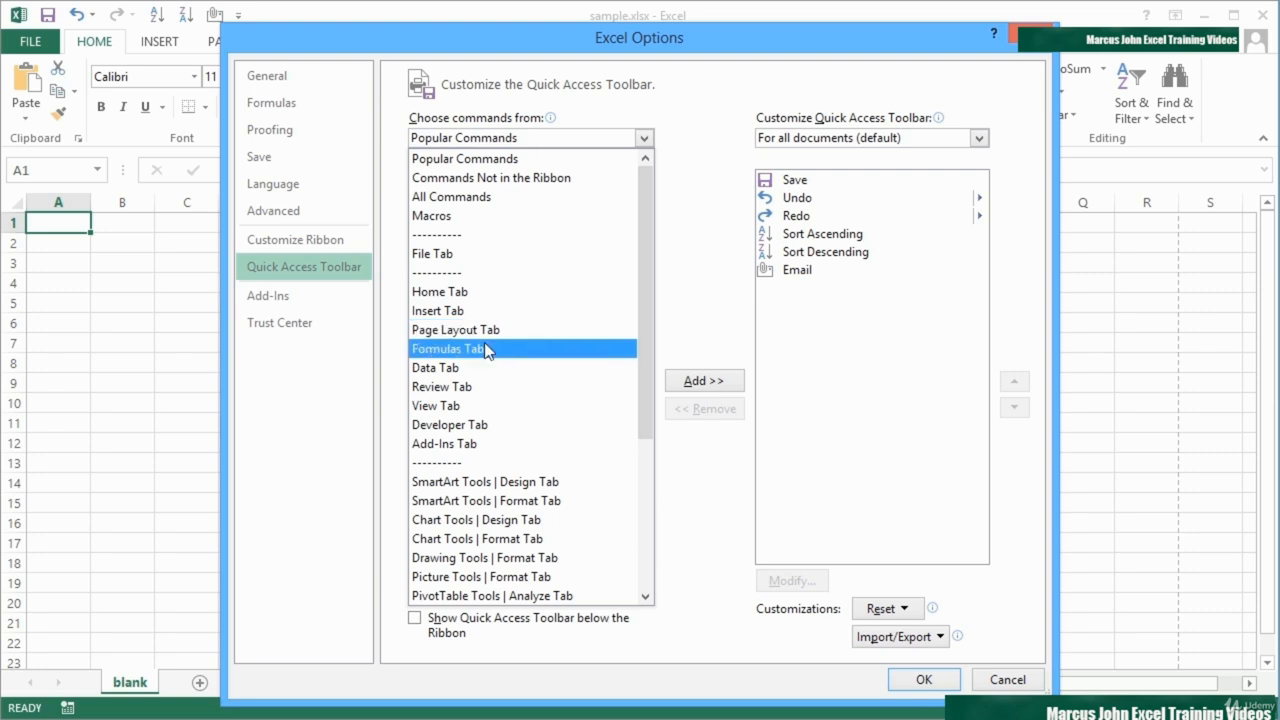
{"action": "left_click_drag", "start_coordinate": [639, 407], "coordinate": [641, 586]}
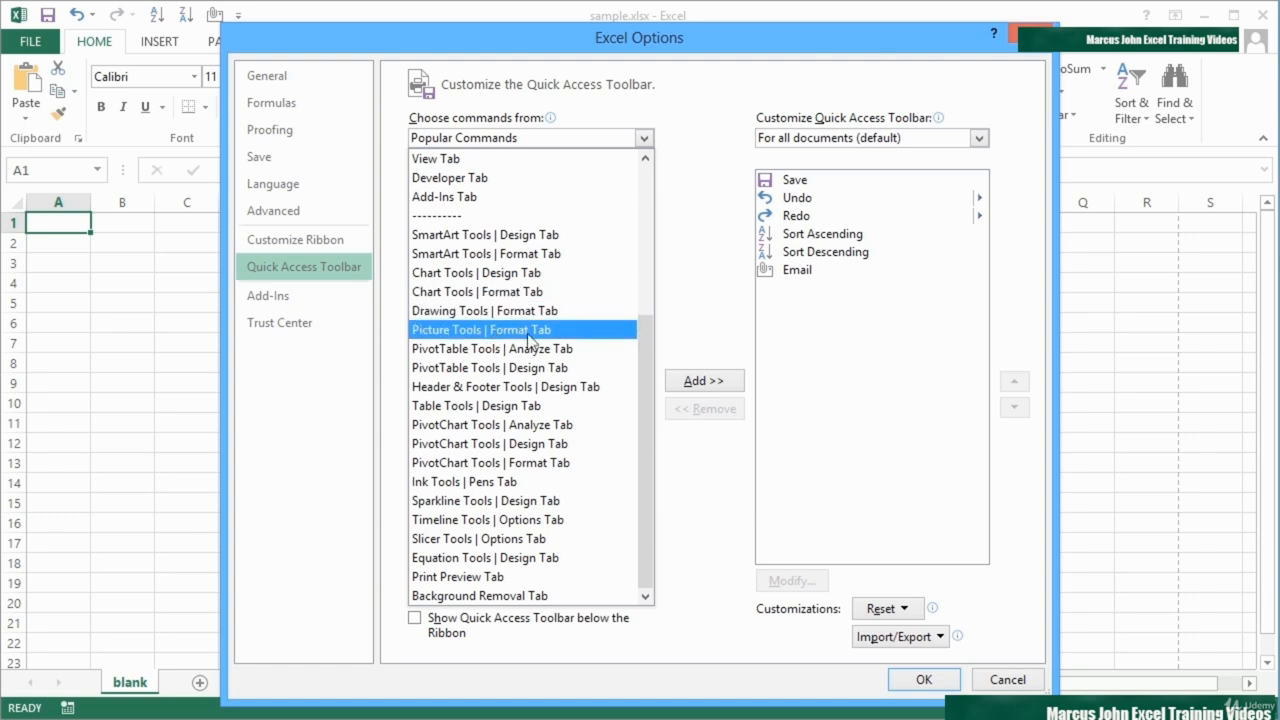
{"action": "left_click_drag", "start_coordinate": [640, 345], "coordinate": [656, 172]}
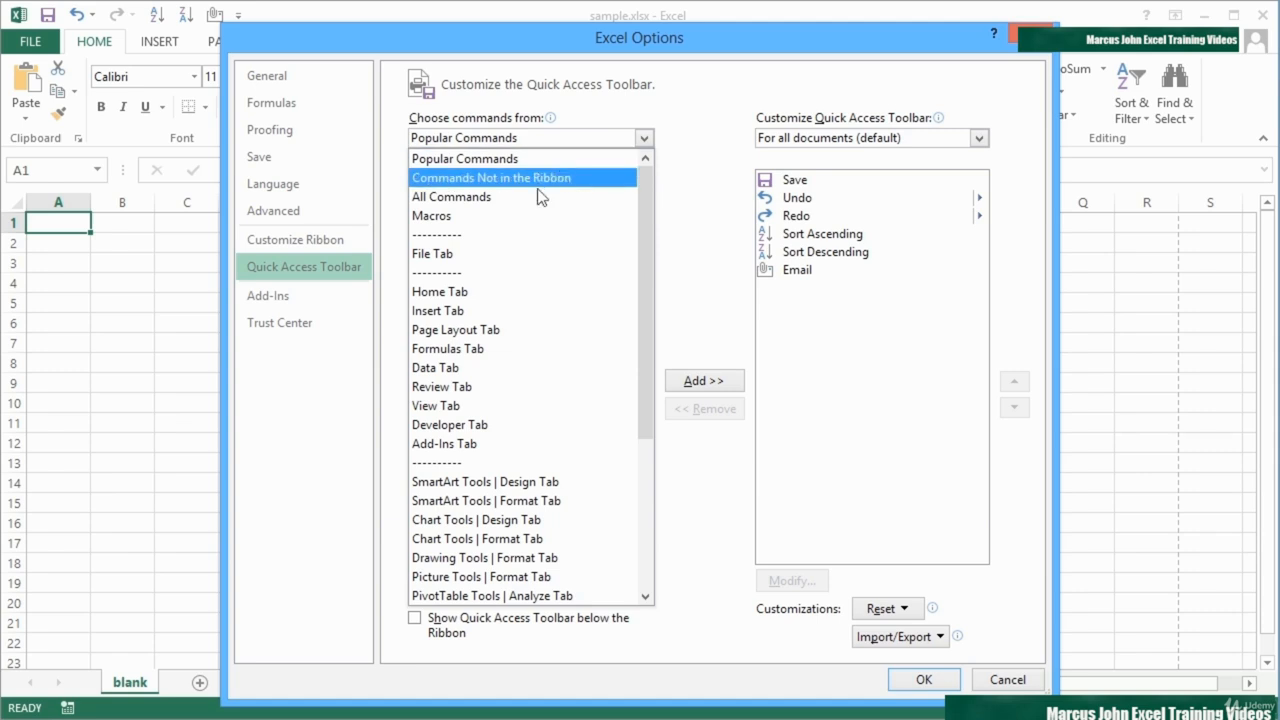
{"action": "left_click", "coordinate": [473, 292]}
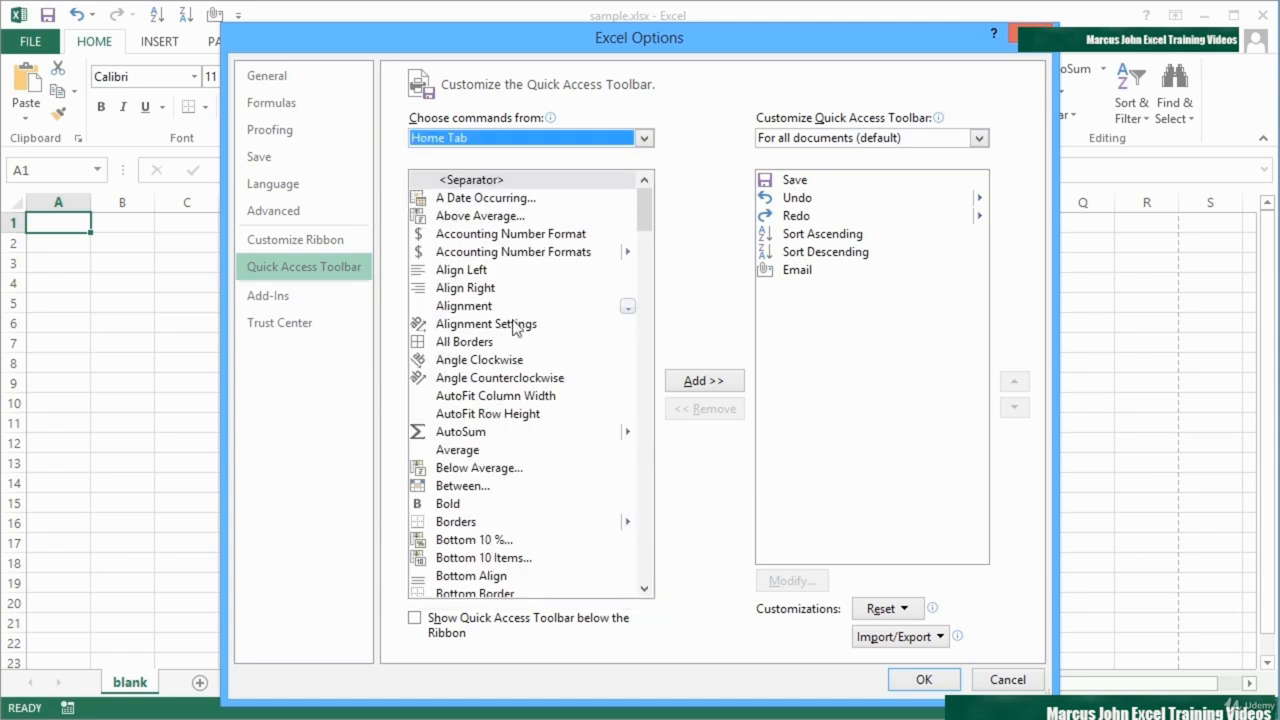
Step: Add the Copy command from the Home Tab list to the Quick Access Toolbar and remove it again
{"action": "left_click_drag", "start_coordinate": [645, 208], "coordinate": [644, 277]}
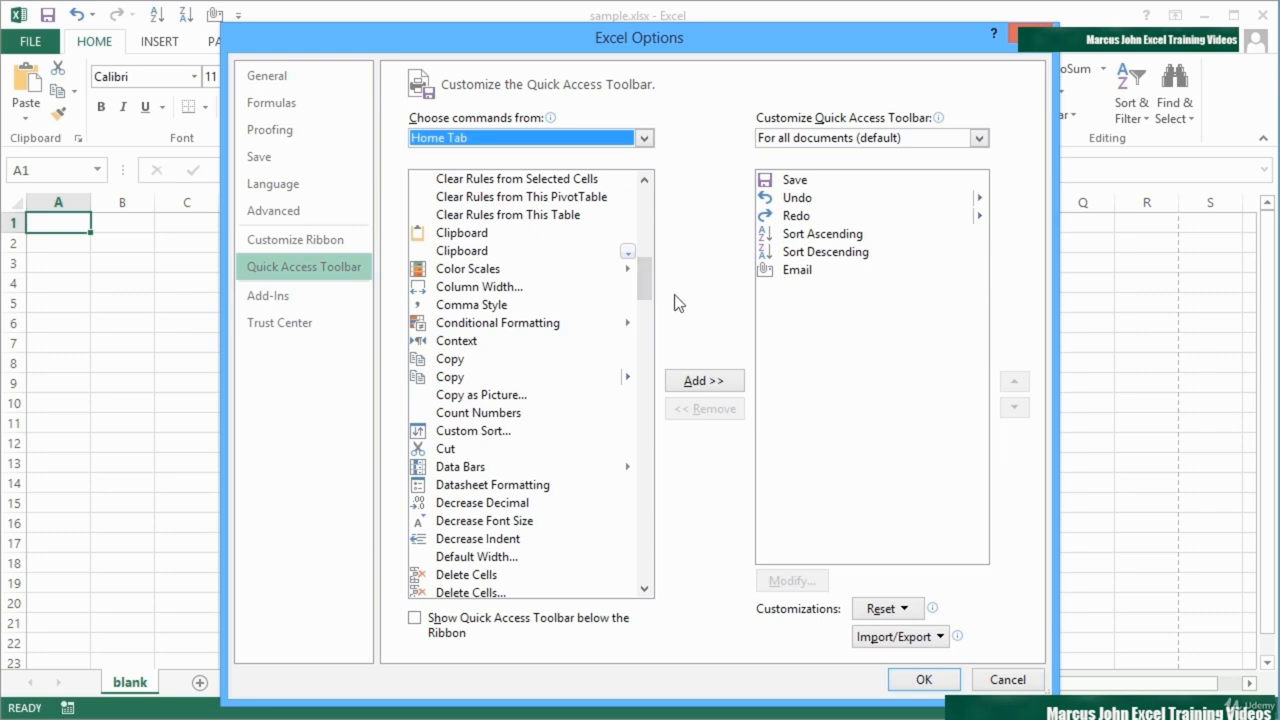
{"action": "left_click", "coordinate": [454, 360]}
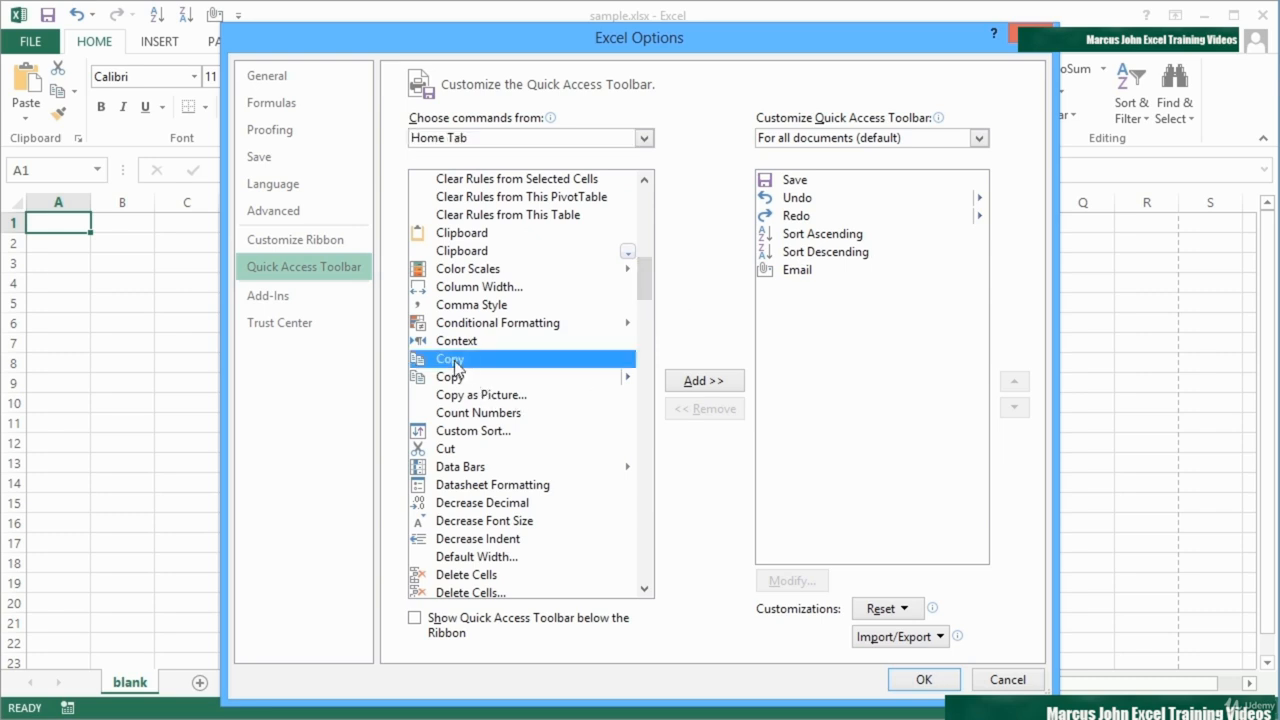
{"action": "left_click", "coordinate": [720, 386]}
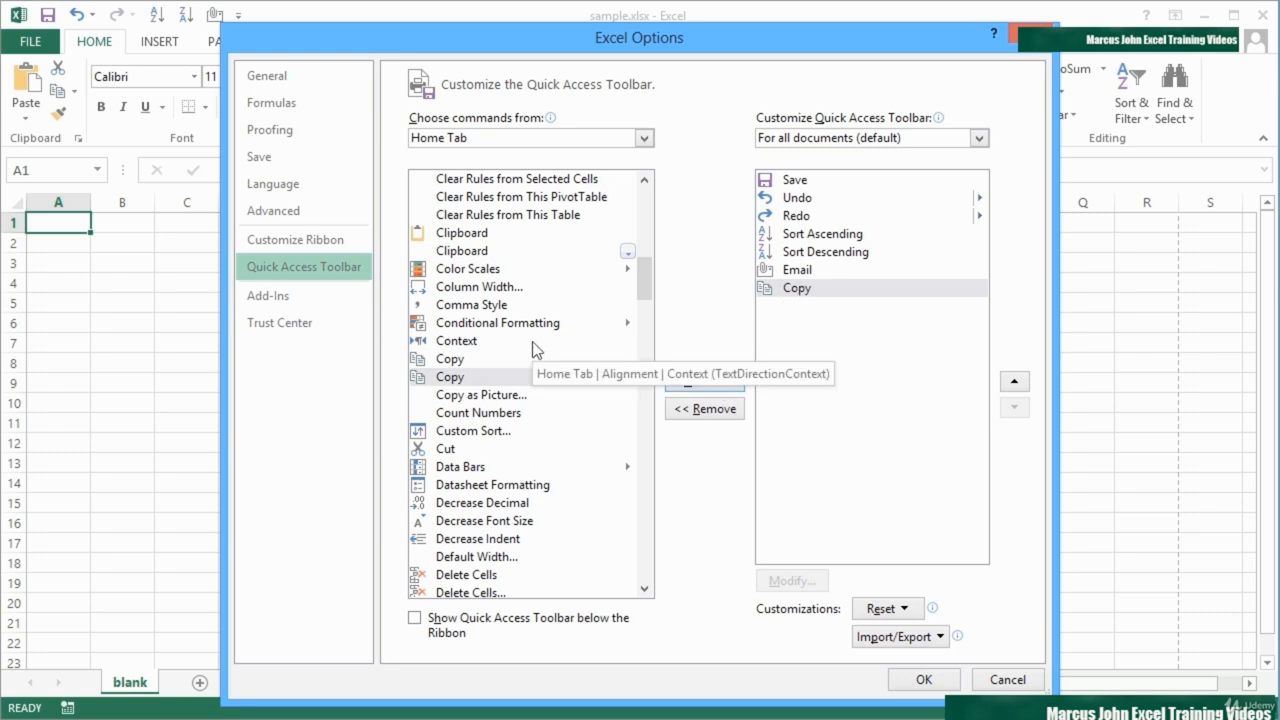
{"action": "left_click", "coordinate": [807, 292]}
{"action": "left_click", "coordinate": [714, 424]}
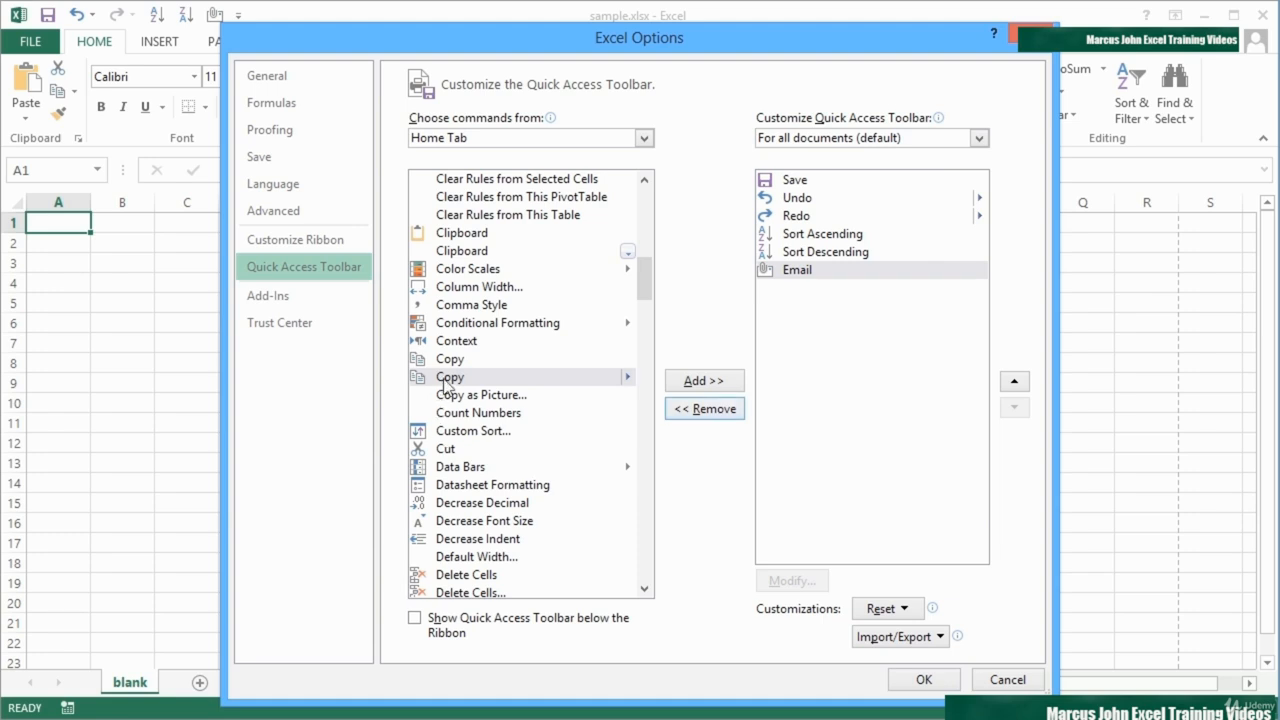
Step: Add the plain Copy command and the Cut command to the Quick Access Toolbar for all documents
{"action": "left_click", "coordinate": [442, 382]}
{"action": "left_click", "coordinate": [446, 359]}
{"action": "left_click", "coordinate": [700, 383]}
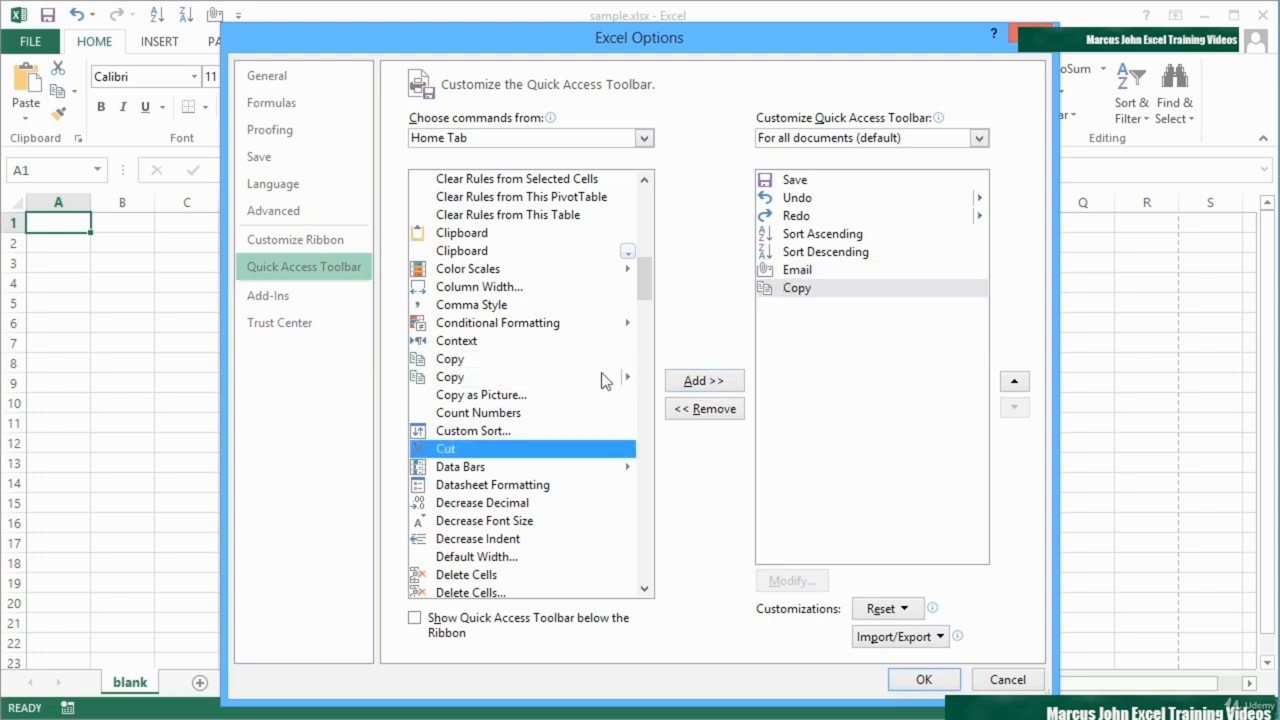
{"action": "left_click", "coordinate": [694, 381]}
Step: Add the plain Paste command without a submenu to the Quick Access Toolbar for all documents
{"action": "left_click_drag", "start_coordinate": [648, 299], "coordinate": [648, 504]}
{"action": "left_click", "coordinate": [466, 456]}
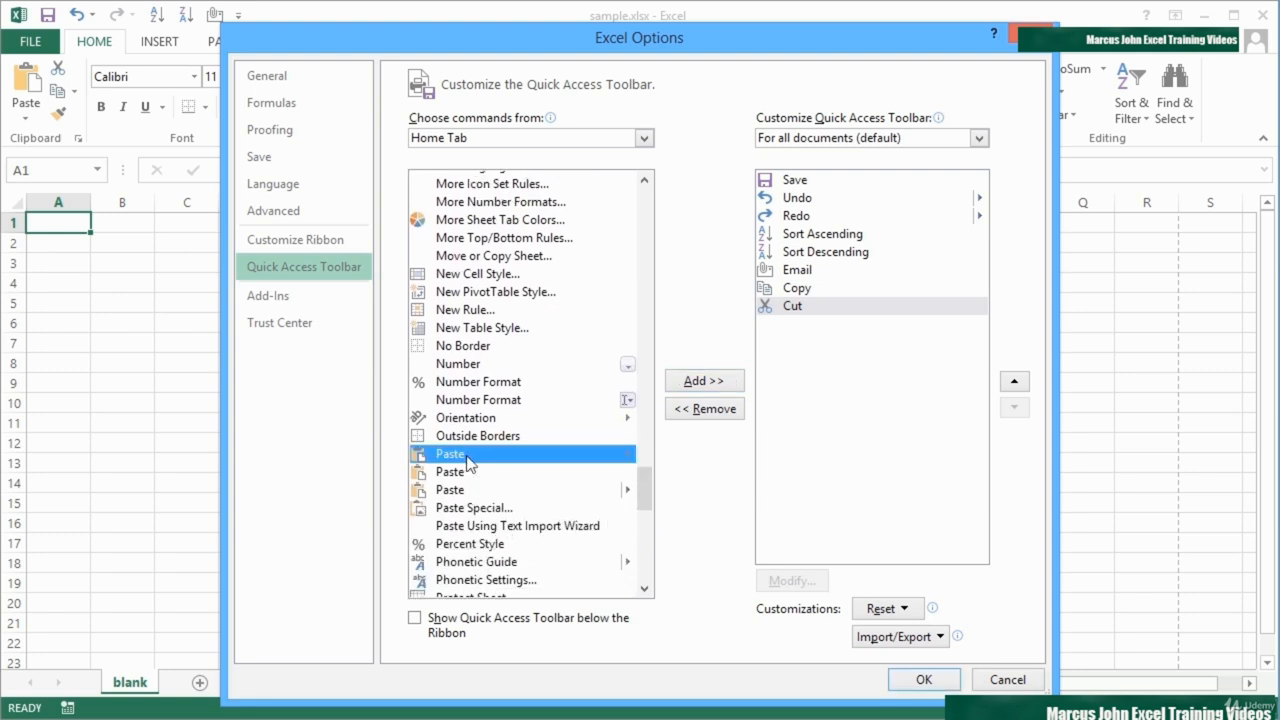
{"action": "left_click", "coordinate": [469, 472]}
{"action": "left_click", "coordinate": [704, 382]}
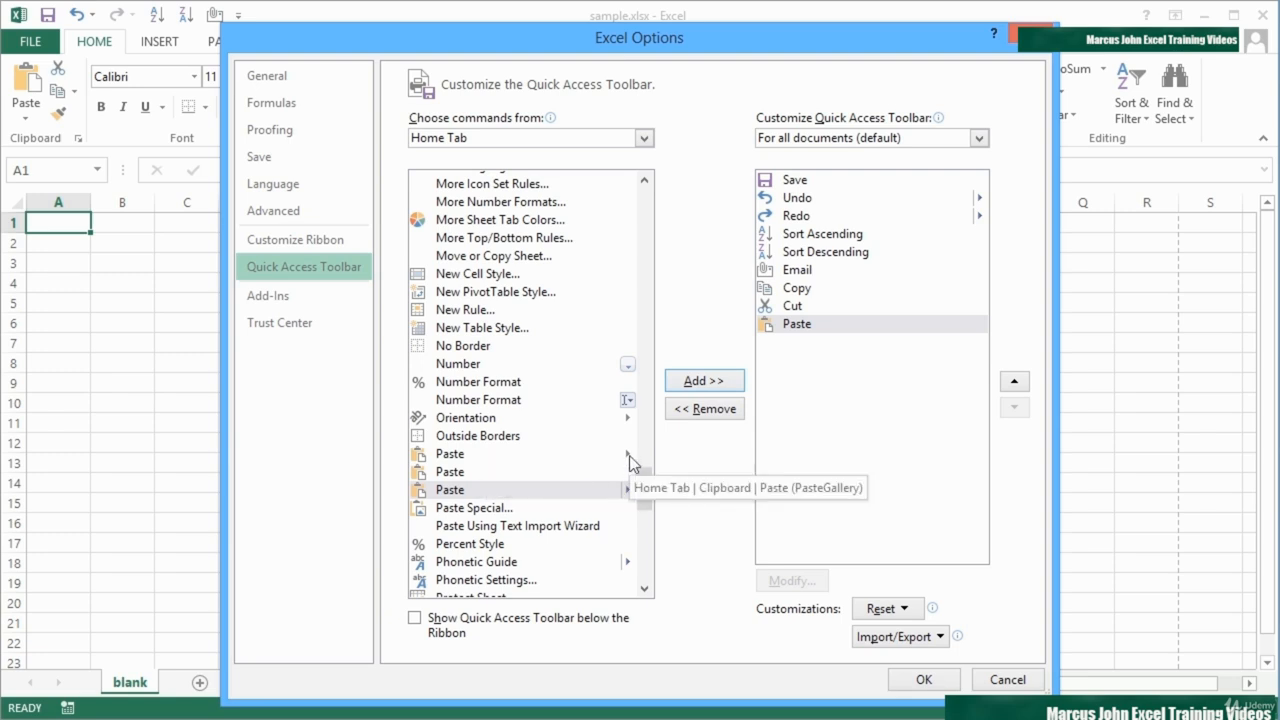
{"action": "left_click", "coordinate": [487, 474]}
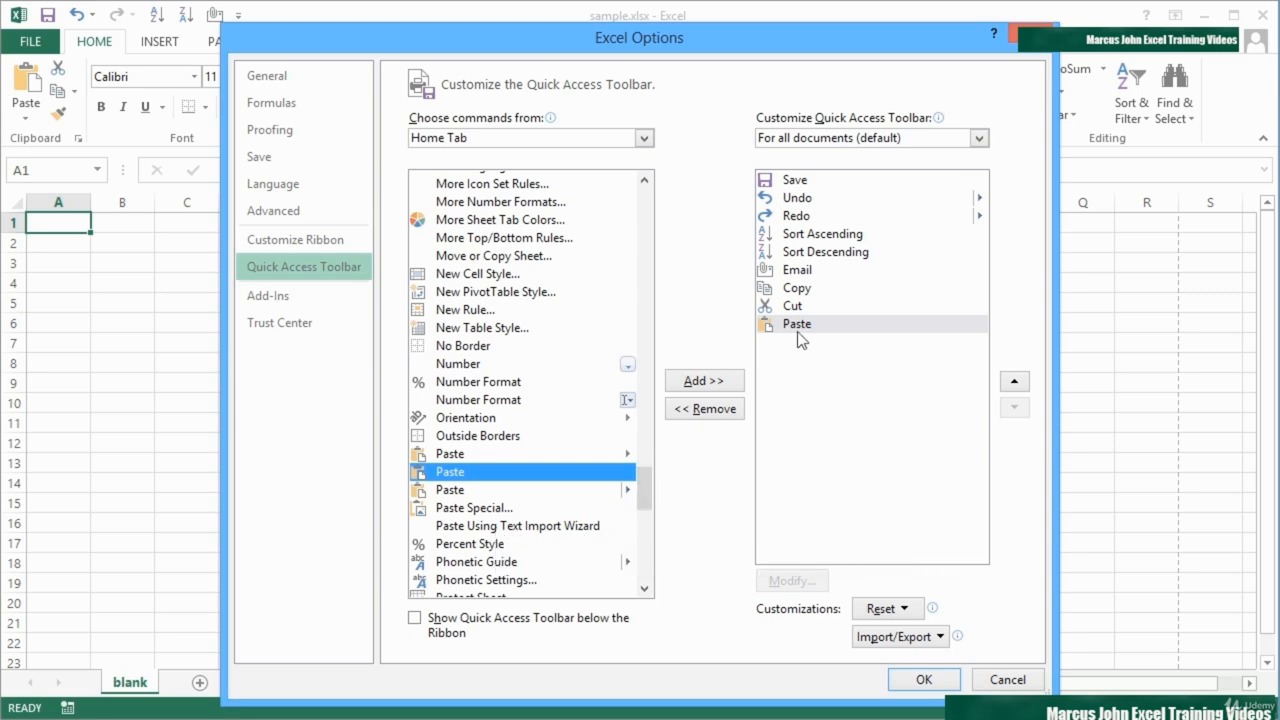
Step: Apply the Quick Access Toolbar changes and open the options for customizing the ribbon
{"action": "left_click", "coordinate": [924, 679]}
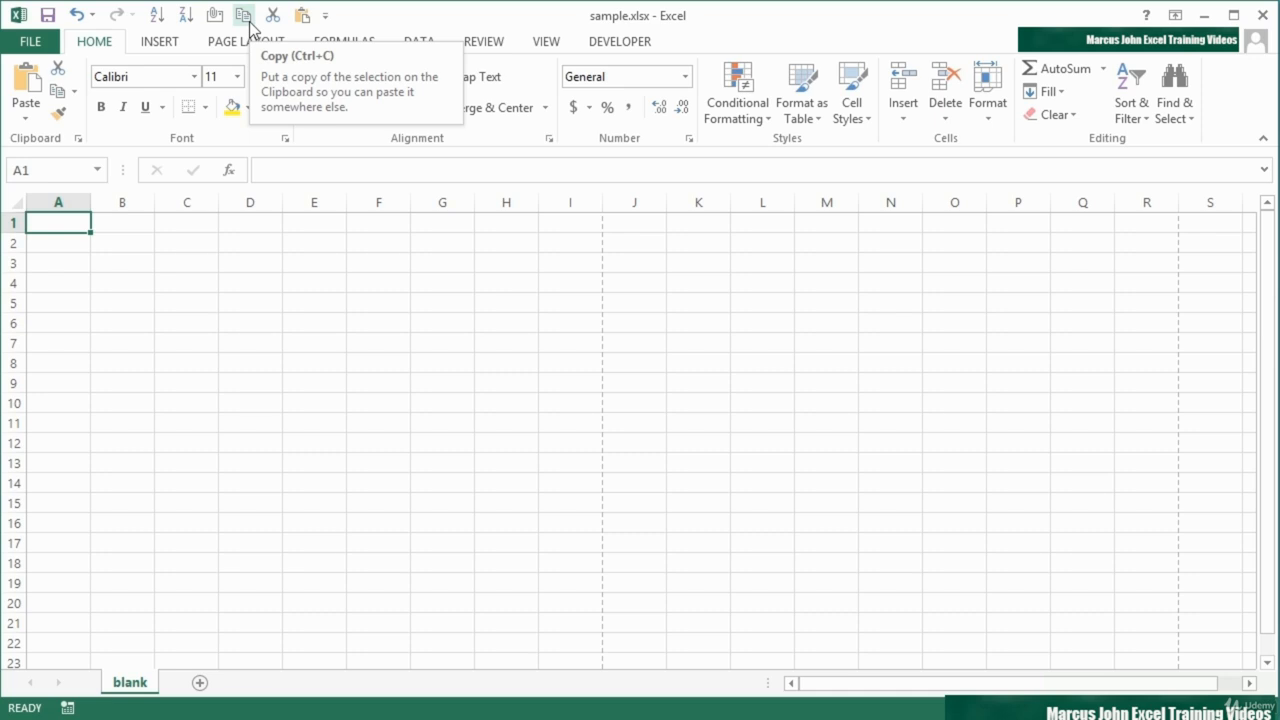
{"action": "left_click", "coordinate": [24, 41]}
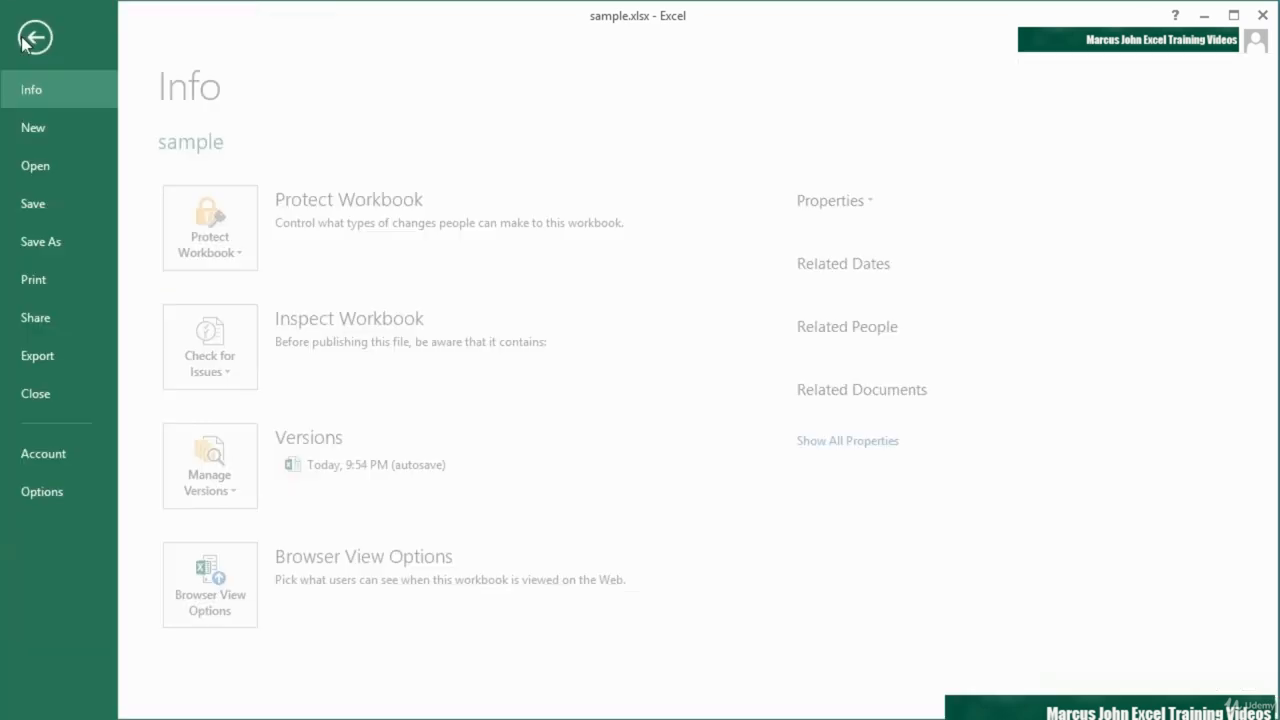
{"action": "left_click", "coordinate": [84, 489]}
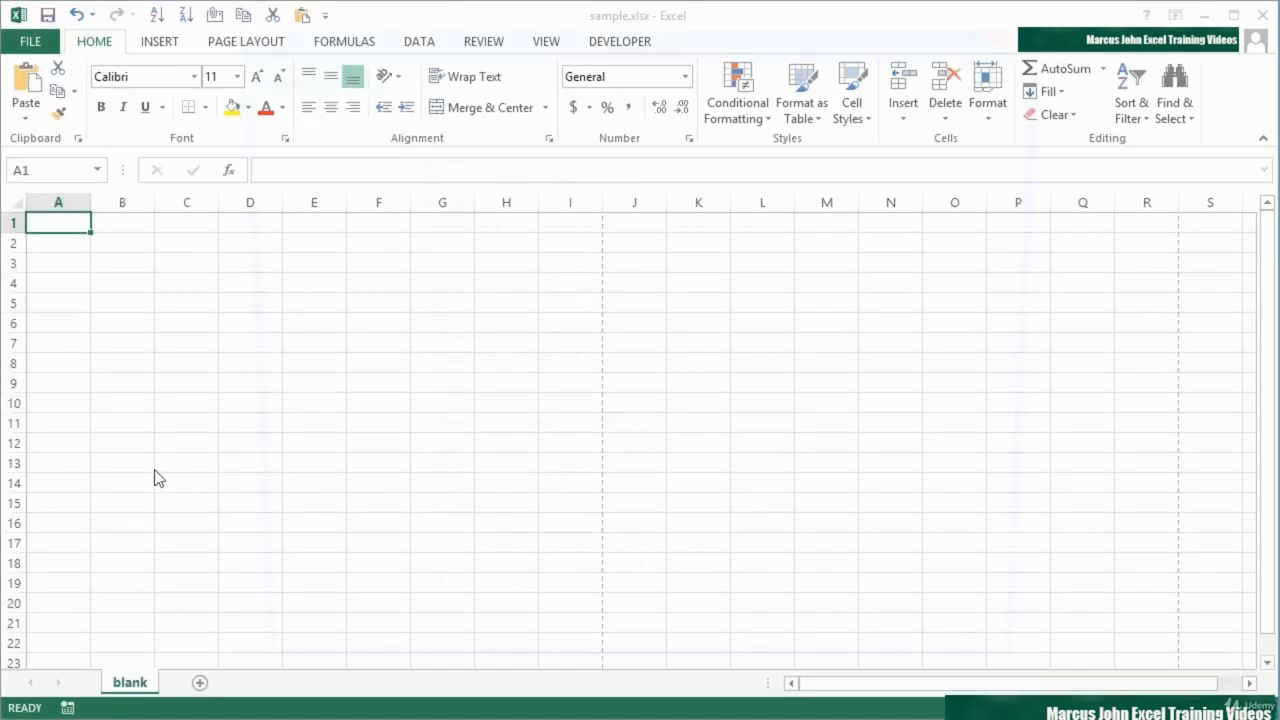
{"action": "left_click", "coordinate": [301, 246]}
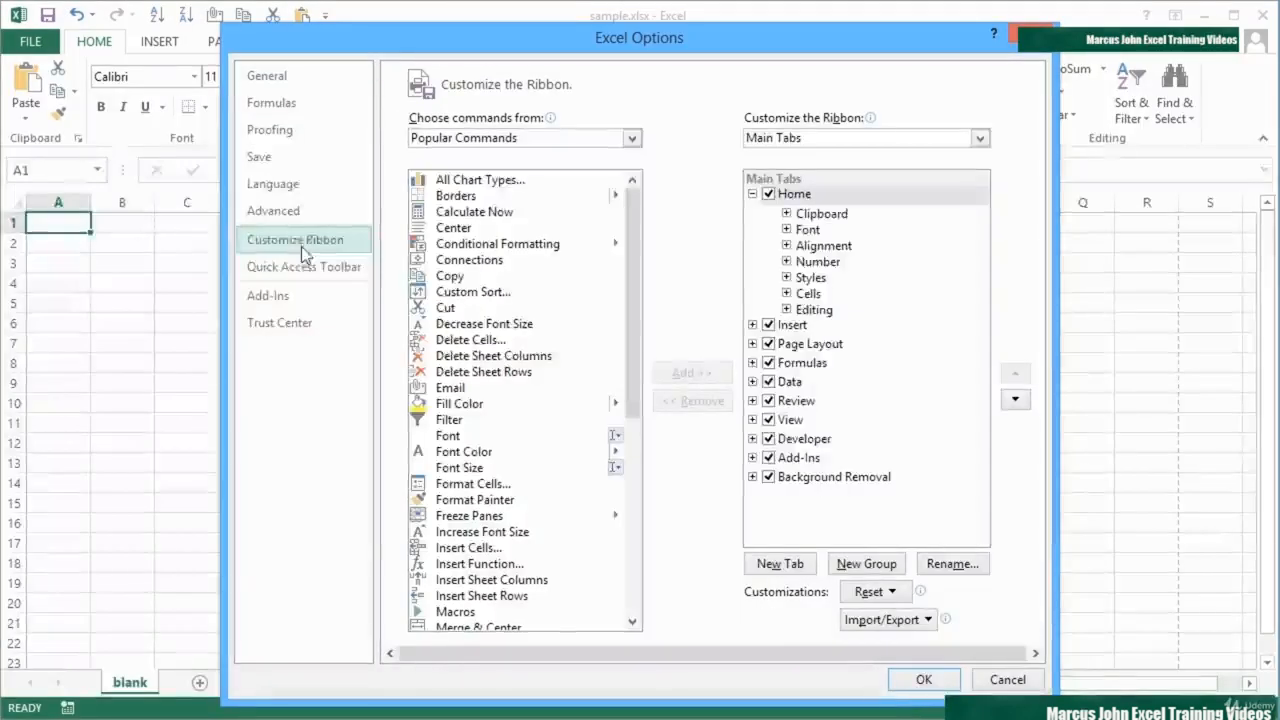
Step: Collapse the Home tab's groups, and hide the Developer tab from the ribbon and show it again
{"action": "left_click", "coordinate": [752, 194]}
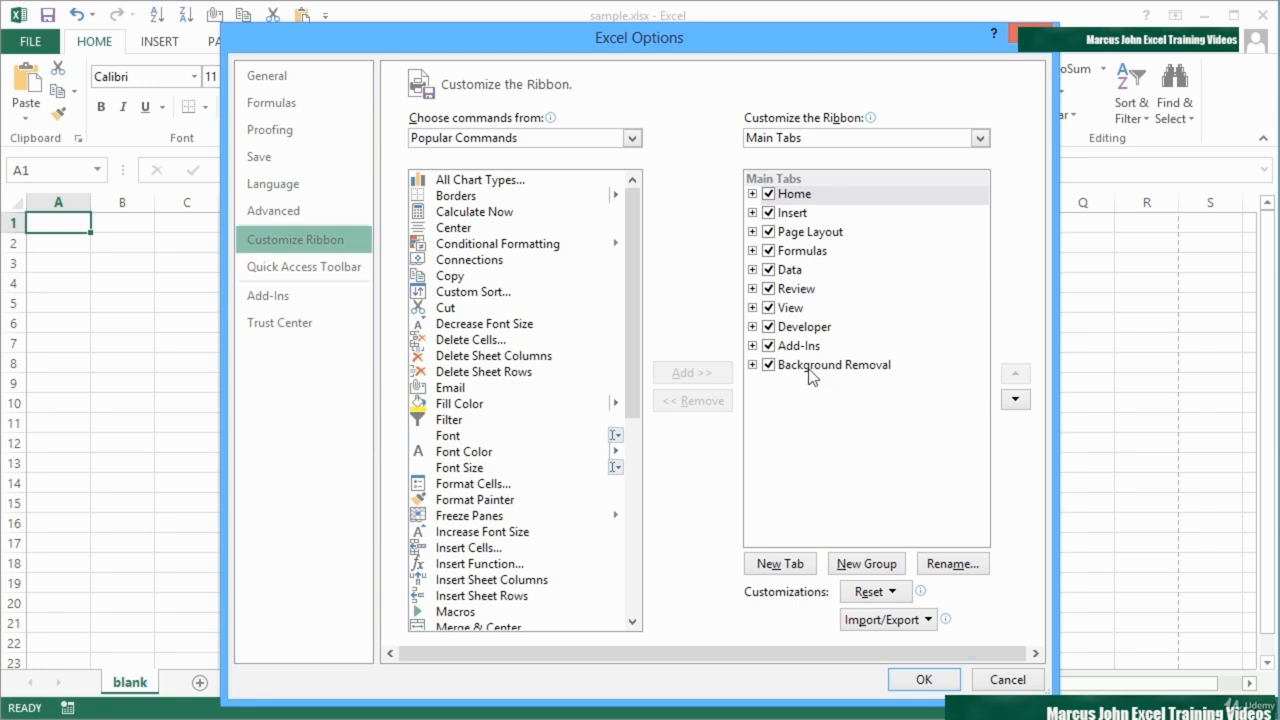
{"action": "left_click", "coordinate": [770, 329]}
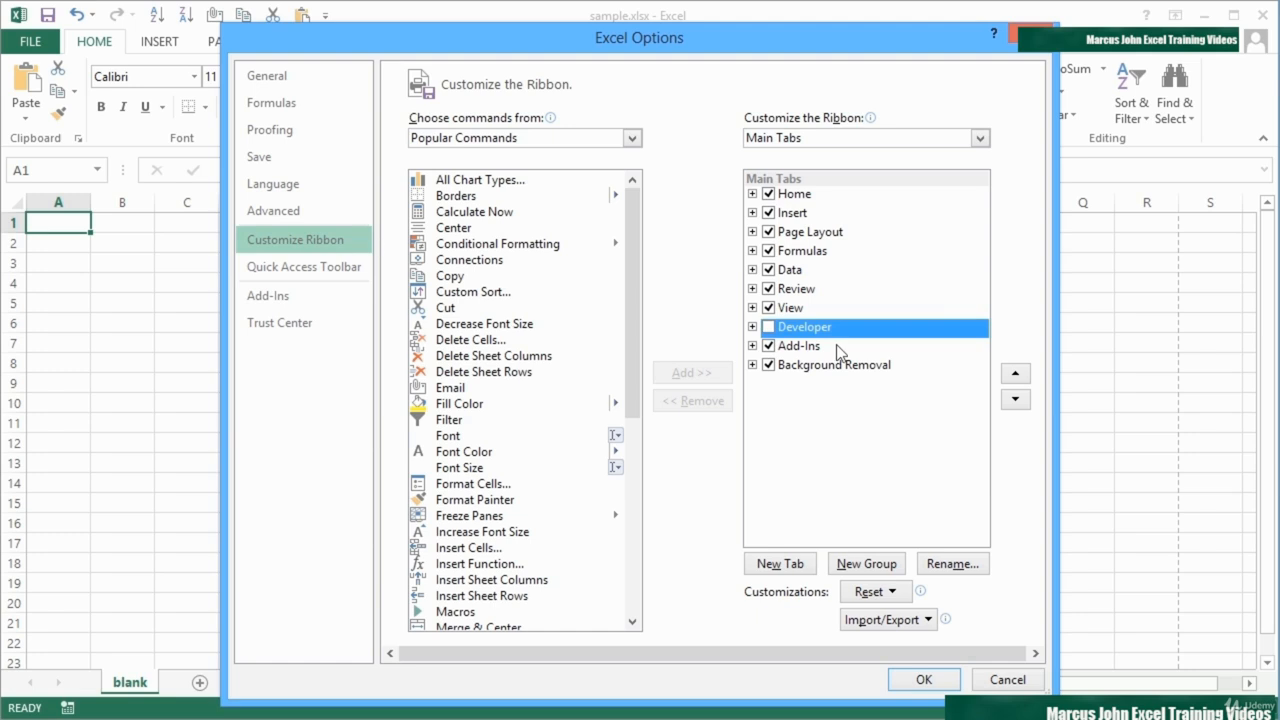
{"action": "left_click", "coordinate": [770, 329]}
Step: Examine the groups under the Home tab and the built-in commands inside its Alignment and Font groups
{"action": "left_click", "coordinate": [752, 194]}
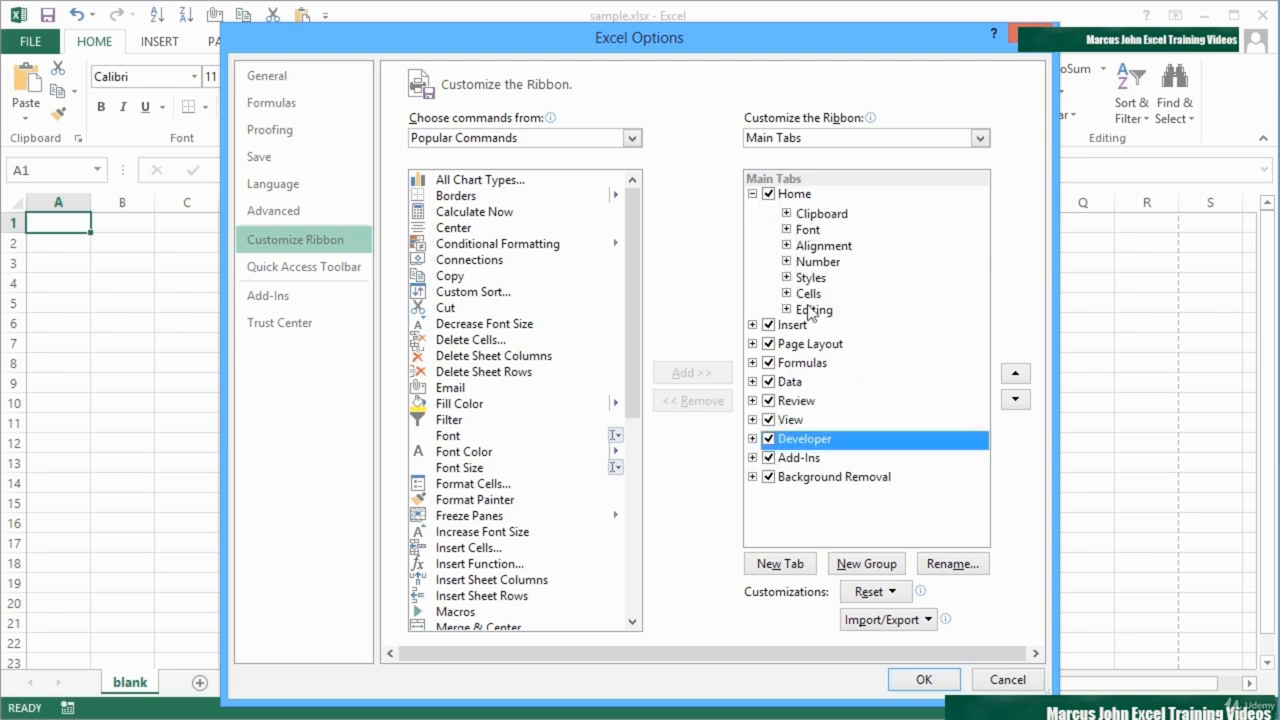
{"action": "left_click", "coordinate": [786, 246]}
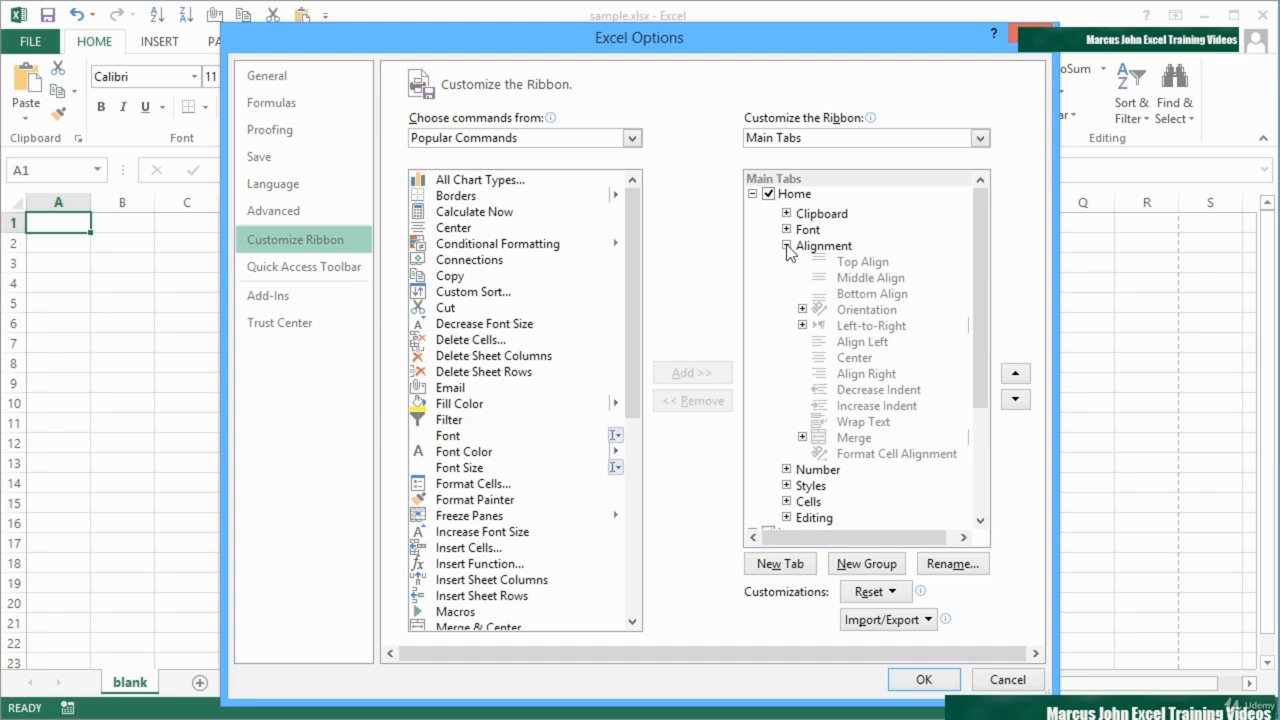
{"action": "left_click", "coordinate": [886, 342]}
{"action": "left_click", "coordinate": [874, 362]}
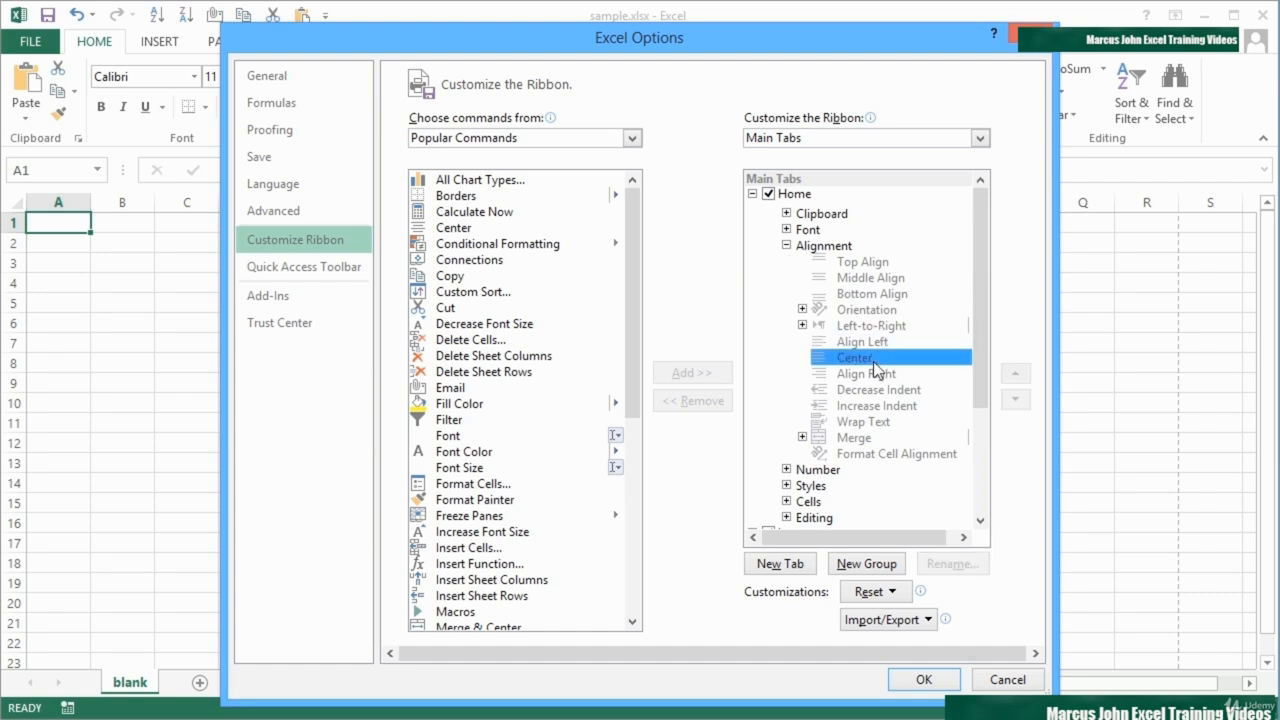
{"action": "left_click", "coordinate": [874, 376]}
{"action": "left_click", "coordinate": [866, 422]}
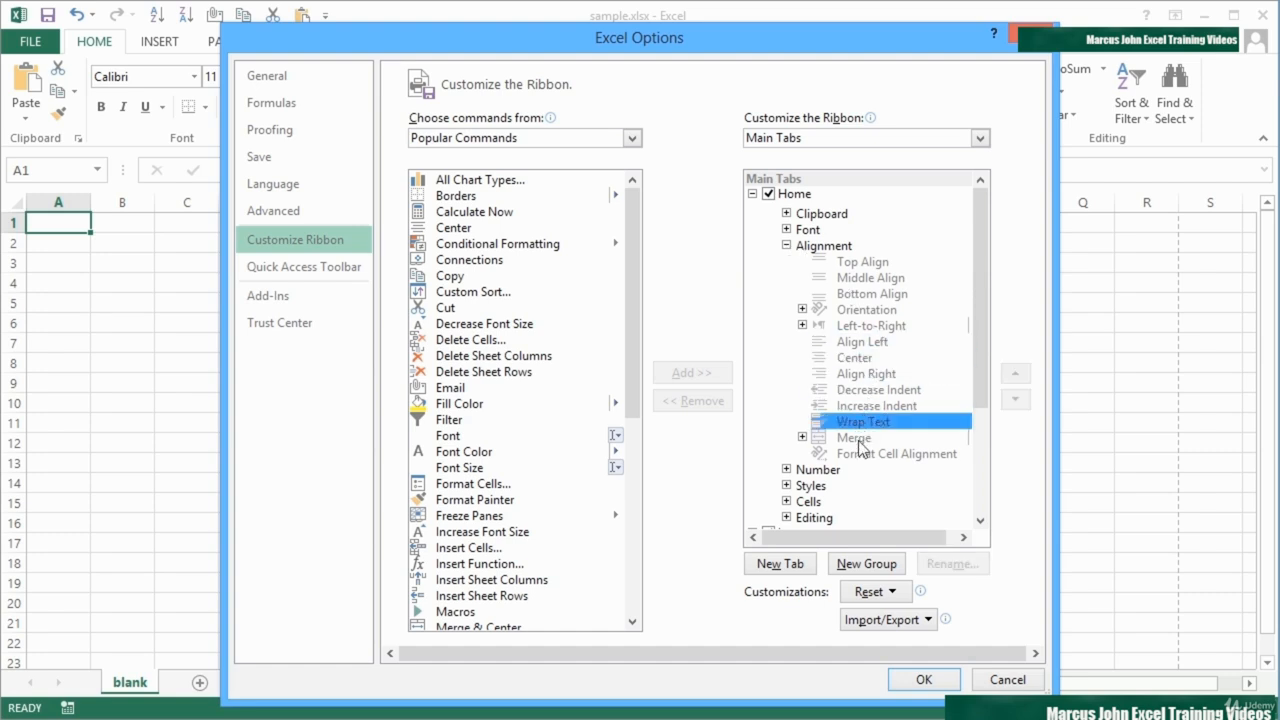
{"action": "left_click", "coordinate": [858, 446]}
{"action": "left_click", "coordinate": [855, 455]}
{"action": "left_click", "coordinate": [856, 427]}
{"action": "left_click", "coordinate": [852, 406]}
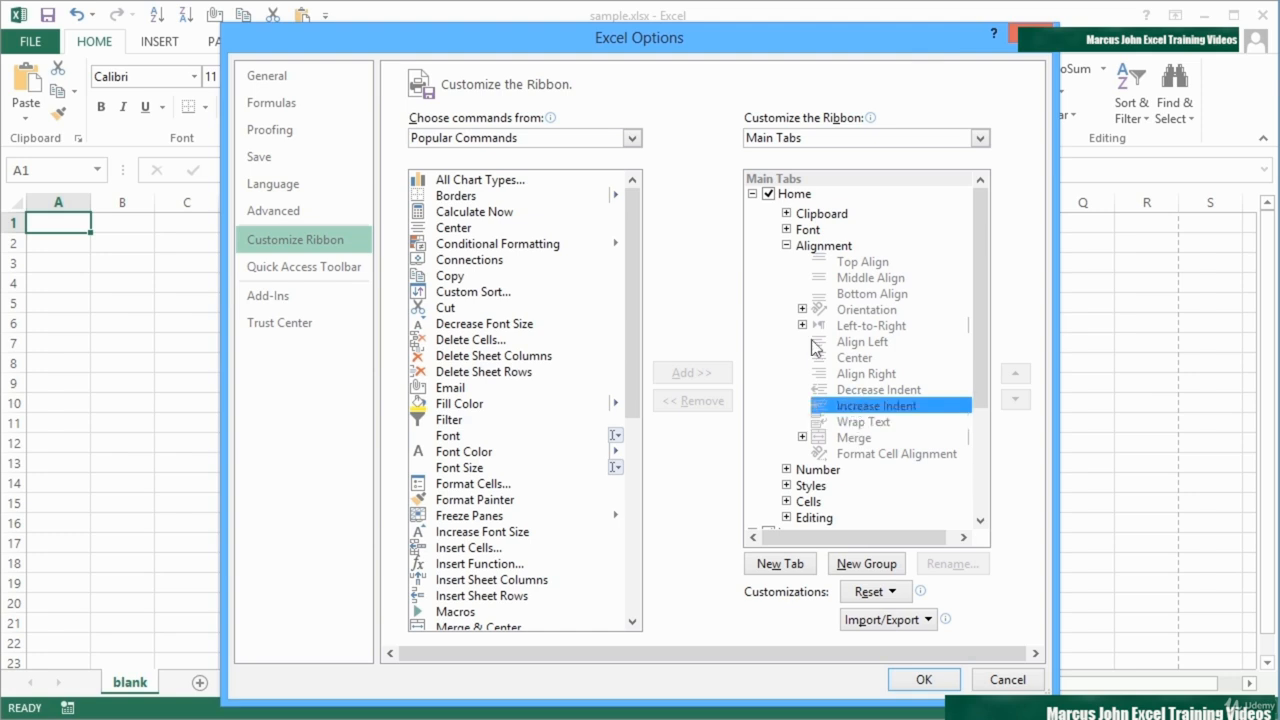
{"action": "left_click", "coordinate": [786, 246]}
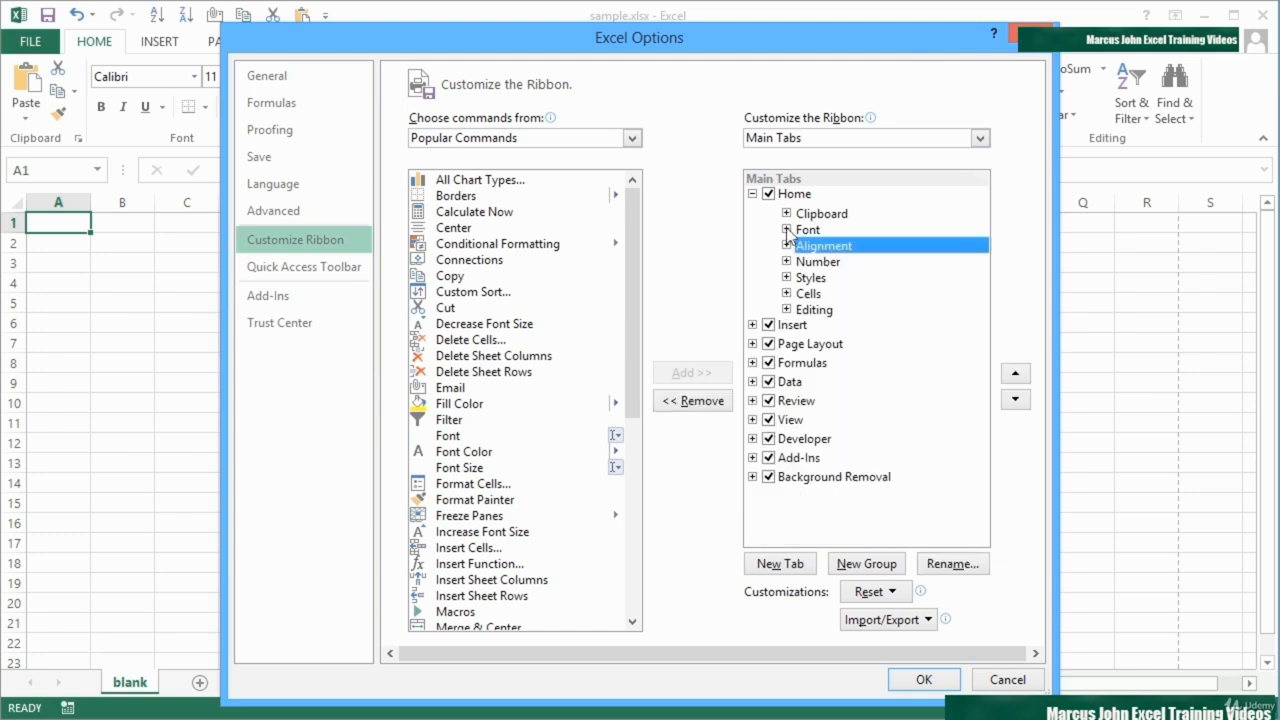
{"action": "left_click", "coordinate": [786, 230]}
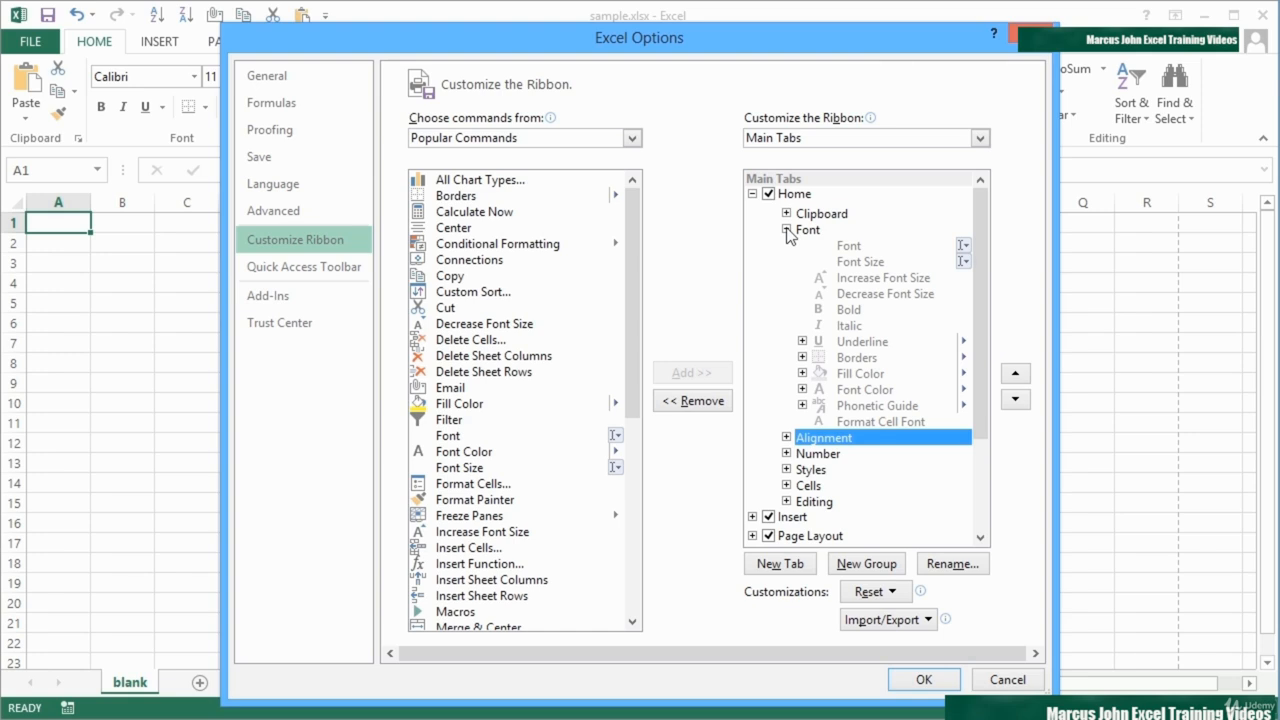
{"action": "left_click", "coordinate": [786, 230]}
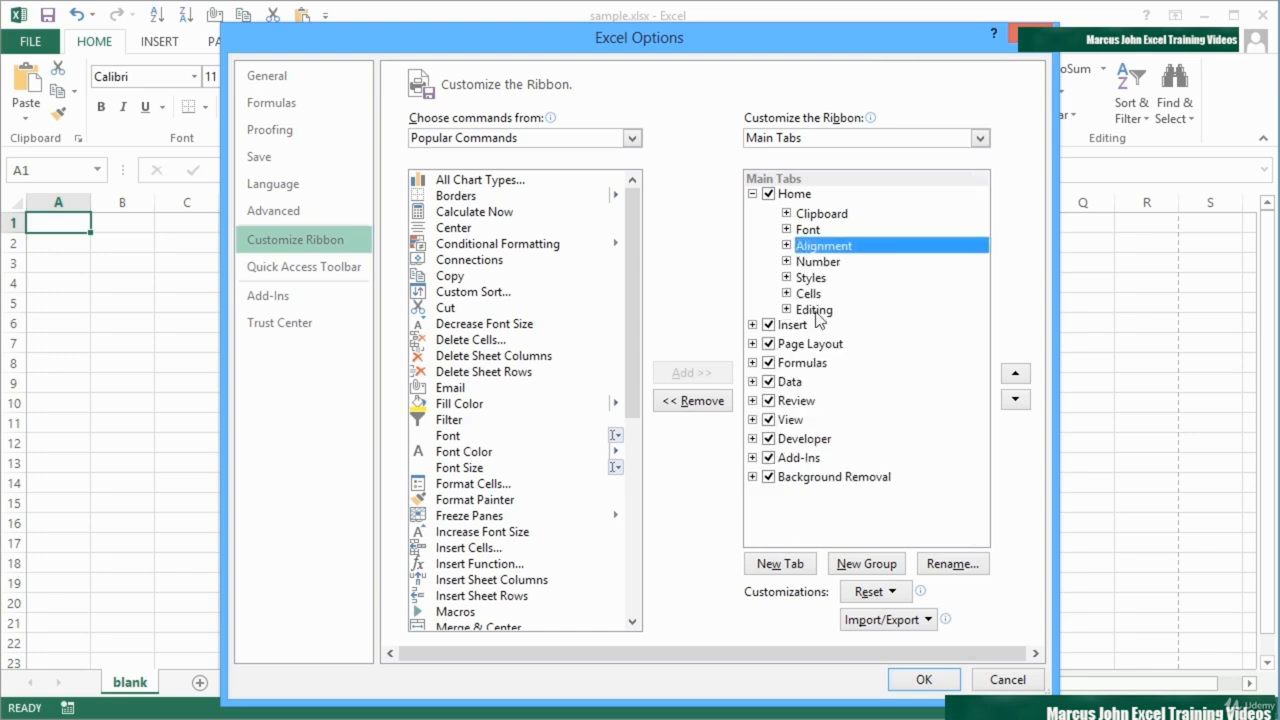
Step: Create a new custom ribbon tab directly after Home and name it "Guys Commands"
{"action": "left_click", "coordinate": [752, 194]}
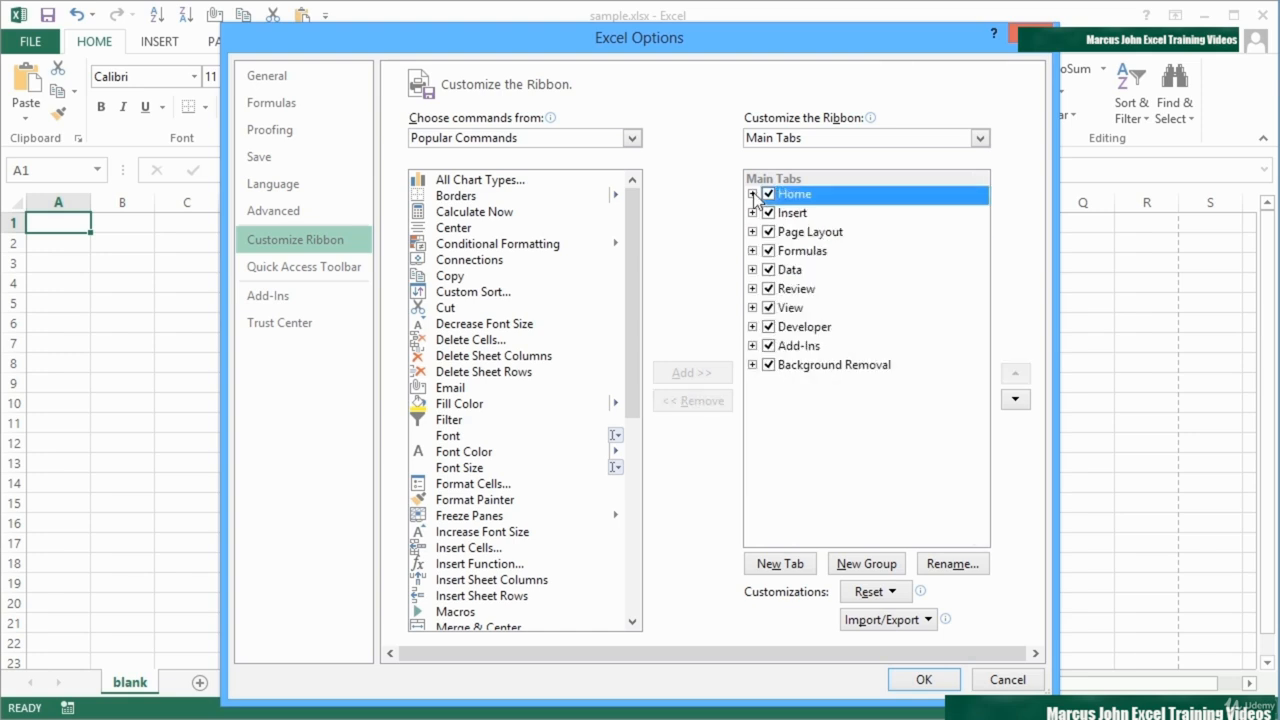
{"action": "left_click", "coordinate": [781, 566]}
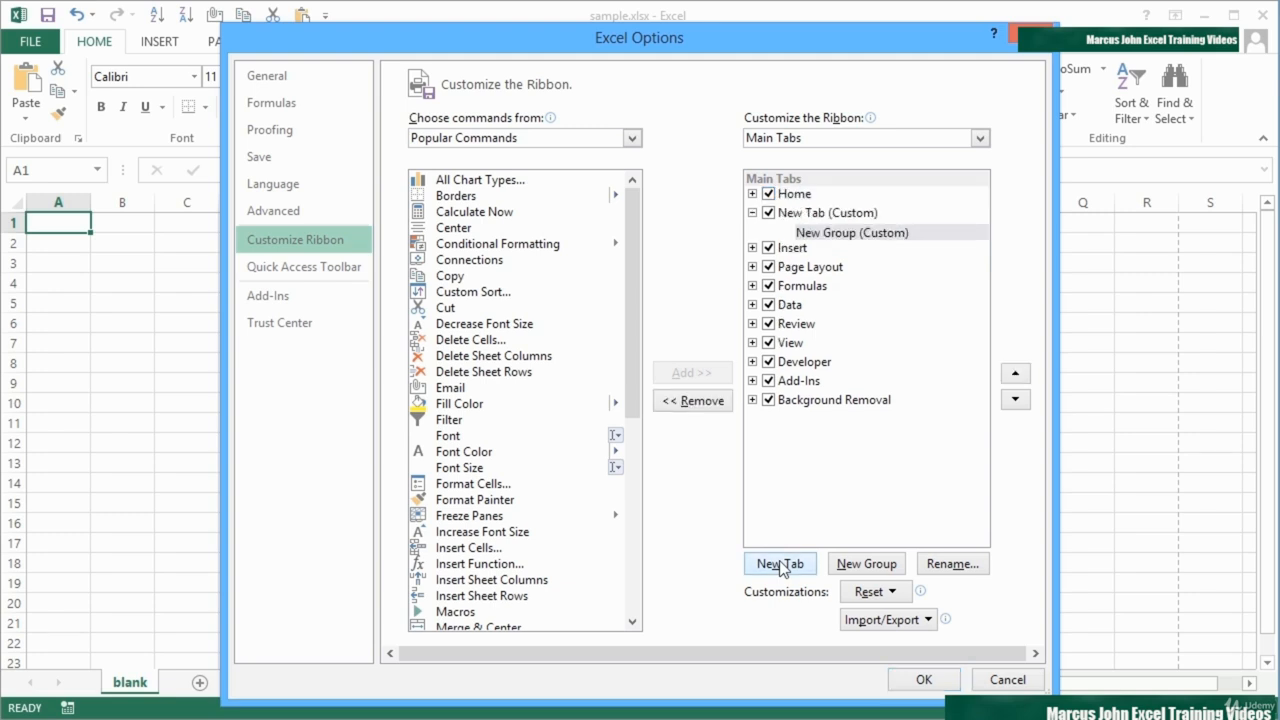
{"action": "left_click", "coordinate": [818, 217]}
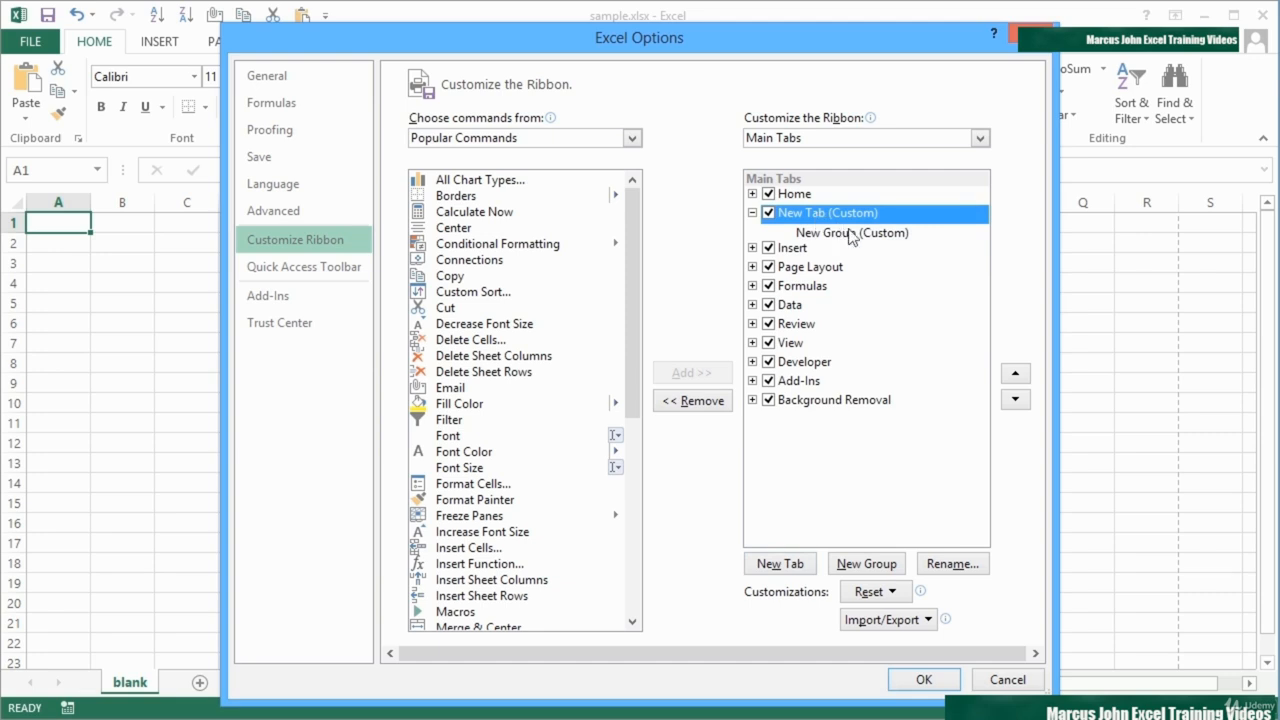
{"action": "left_click", "coordinate": [951, 562]}
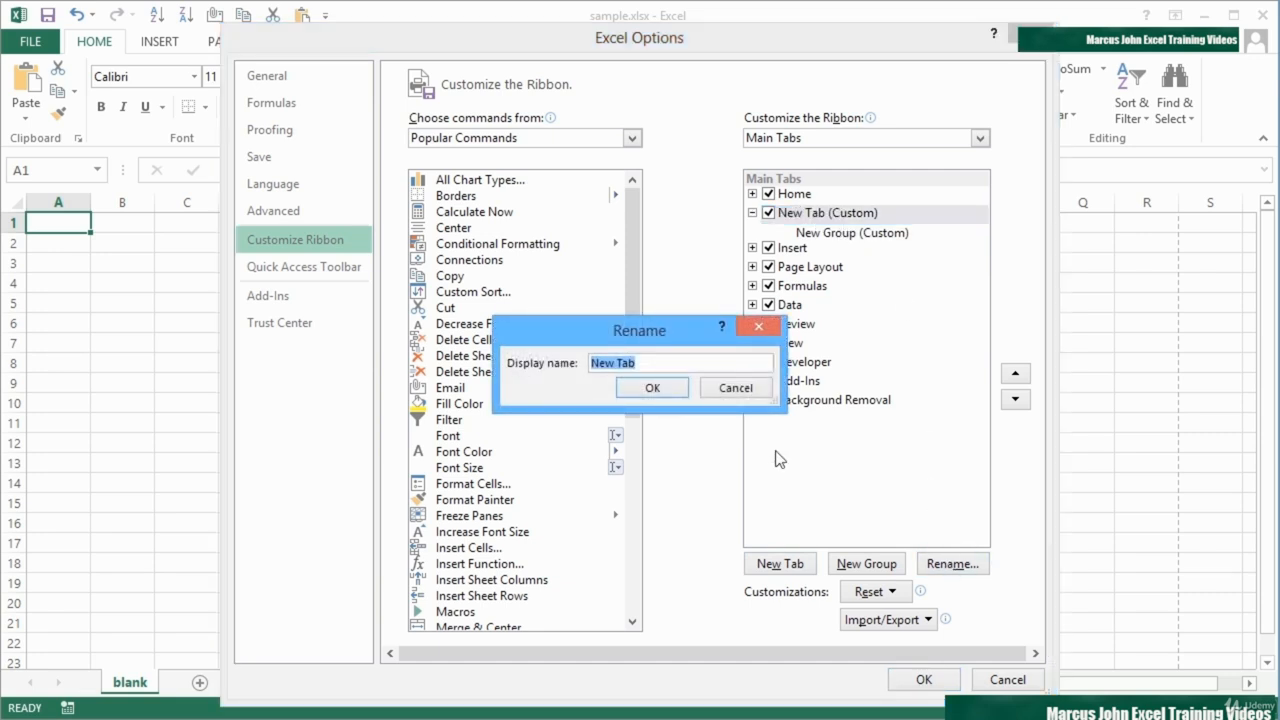
{"action": "type", "text": "Guys Commands"}
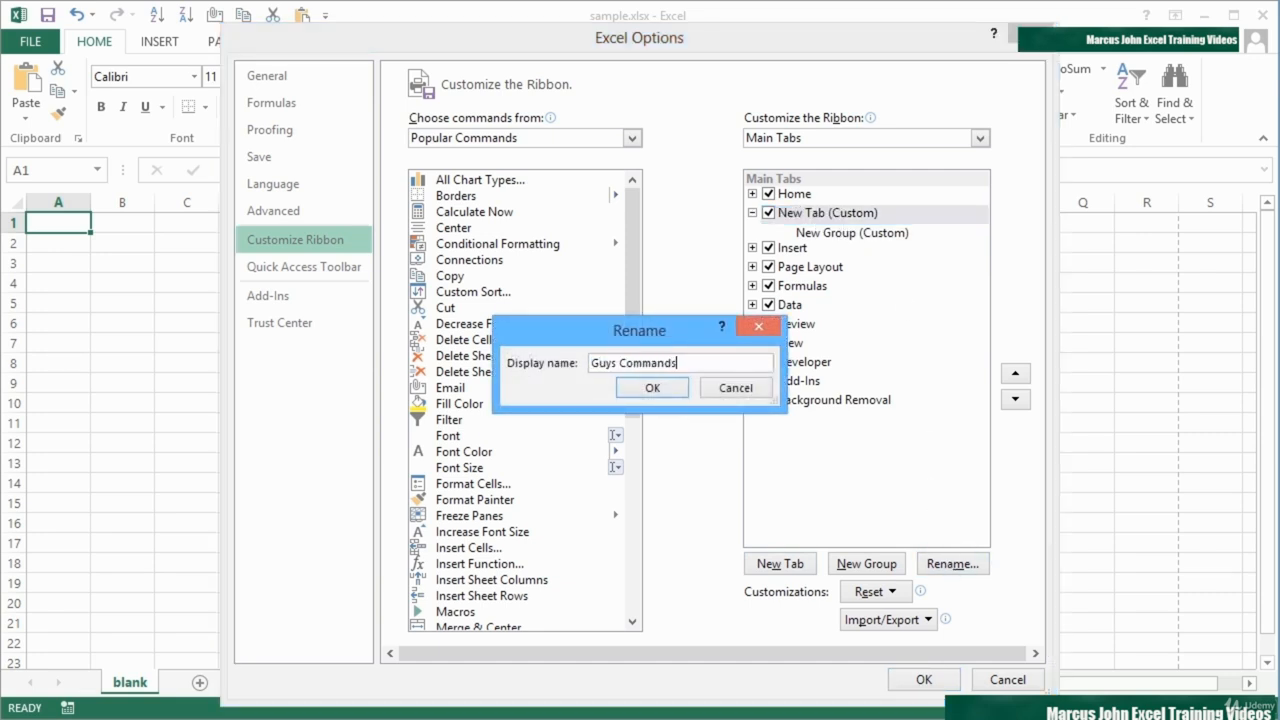
{"action": "left_click", "coordinate": [677, 388]}
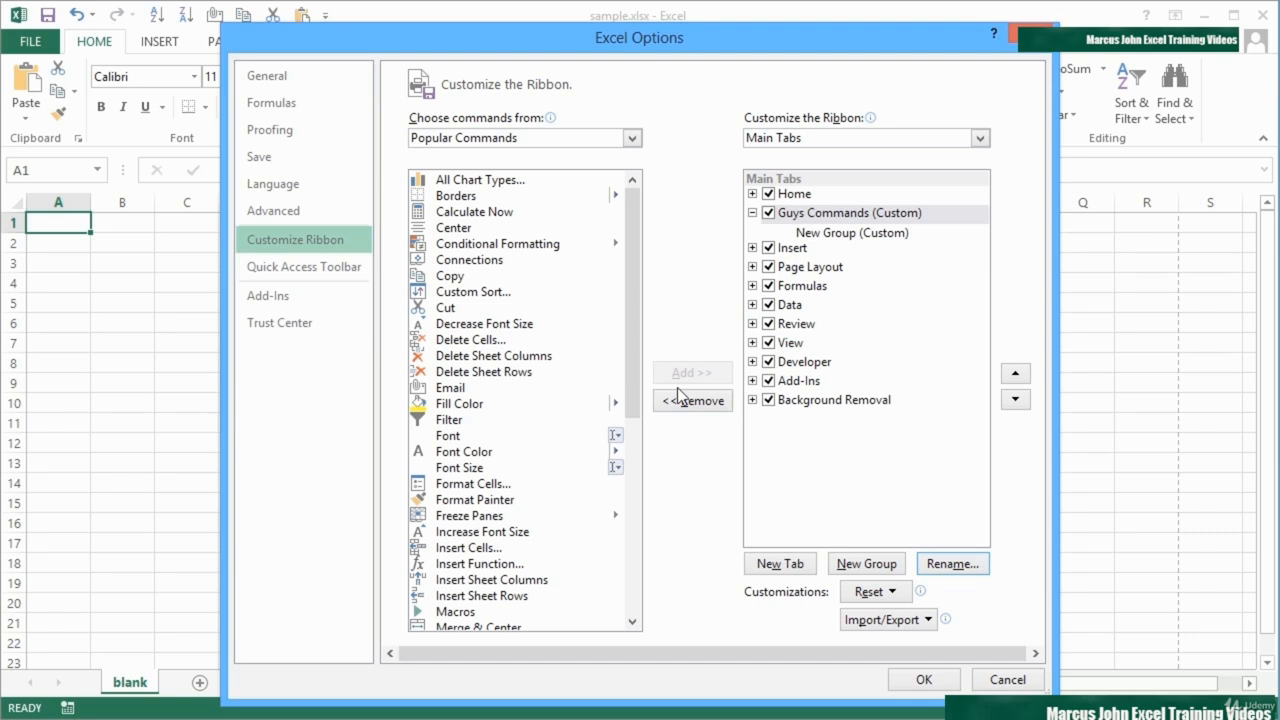
Step: Rename the new group inside the Guys Commands tab as "Group 1"
{"action": "left_click", "coordinate": [838, 236]}
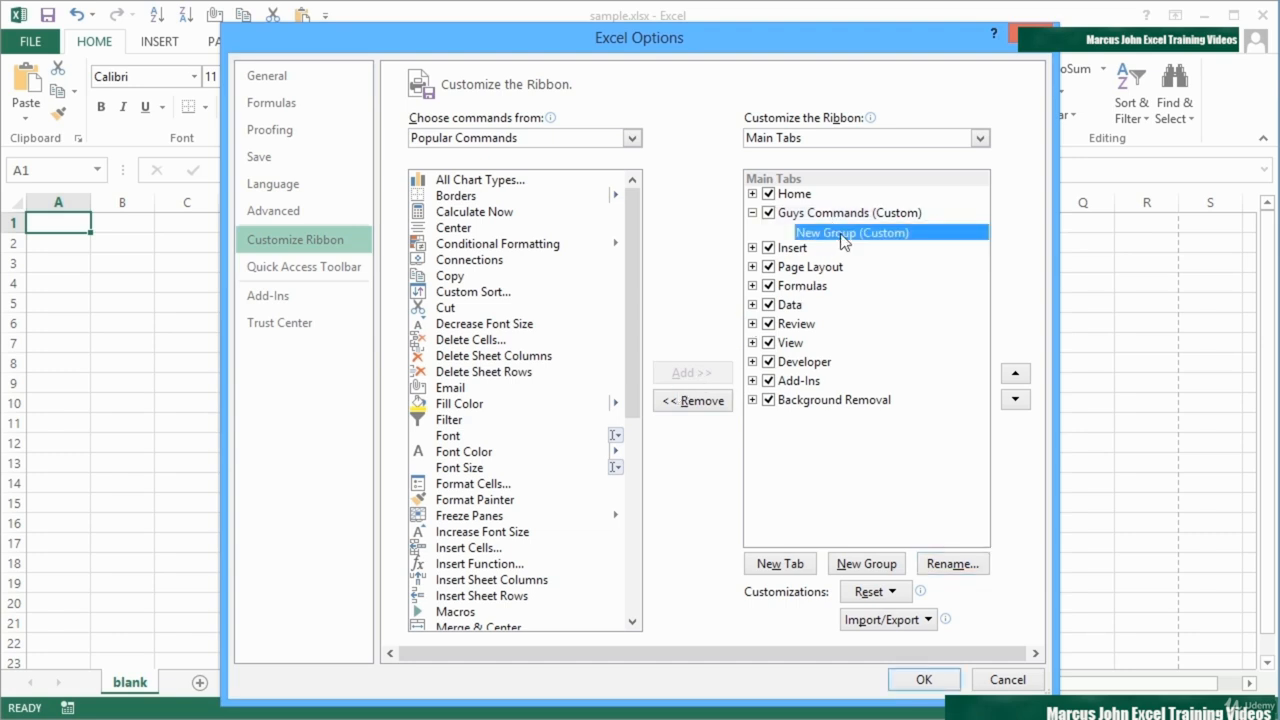
{"action": "left_click", "coordinate": [951, 565]}
{"action": "left_click", "coordinate": [668, 475]}
{"action": "left_click_drag", "start_coordinate": [668, 475], "coordinate": [582, 472]}
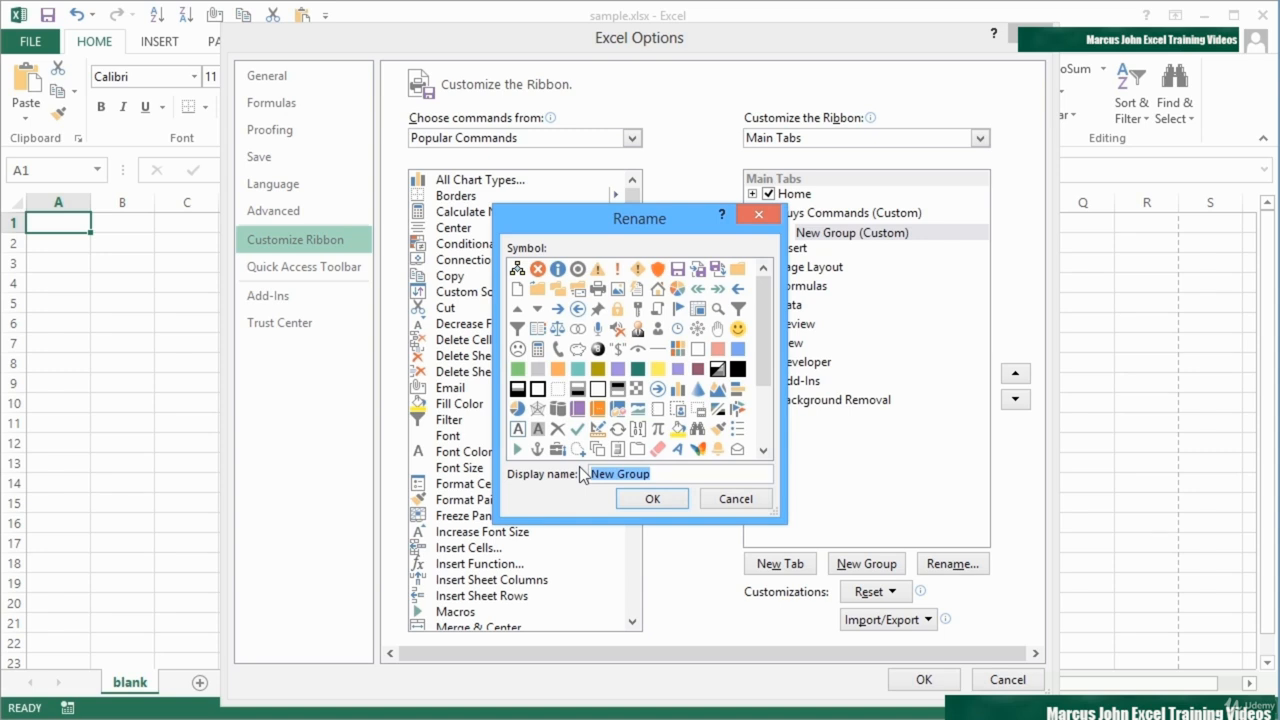
{"action": "type", "text": "Group"}
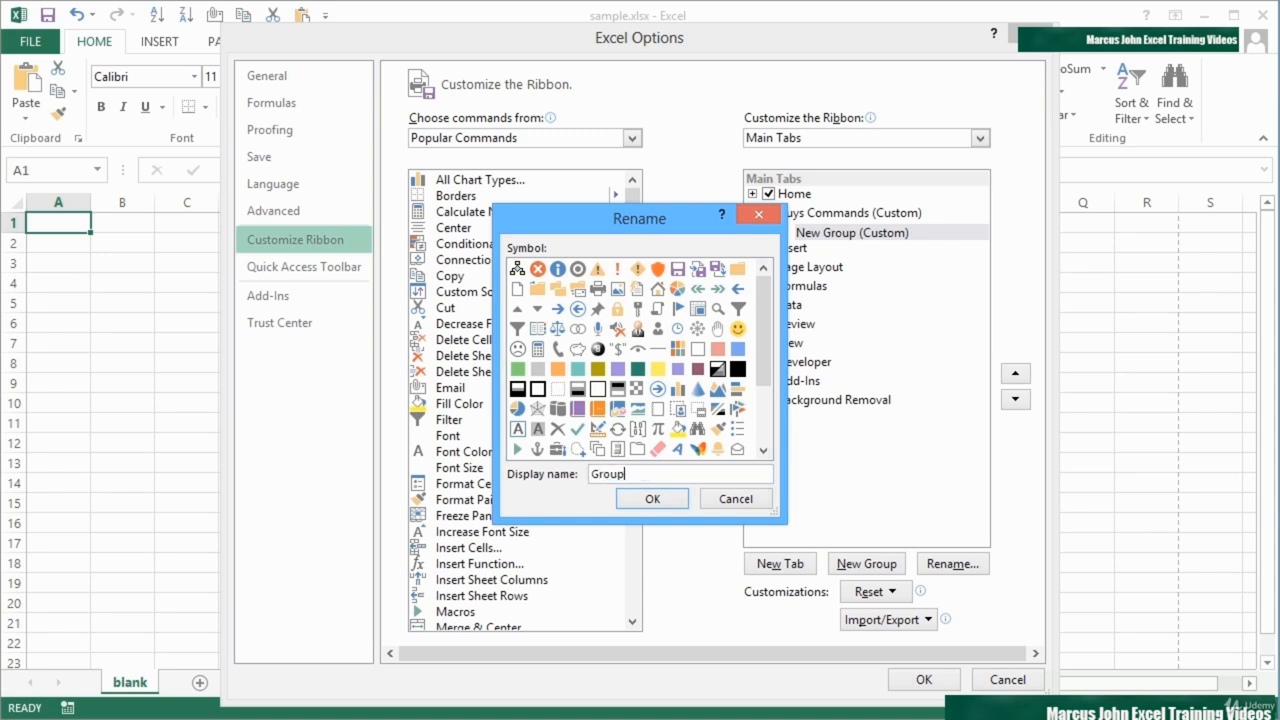
{"action": "type", "text": " 1"}
{"action": "left_click", "coordinate": [652, 498]}
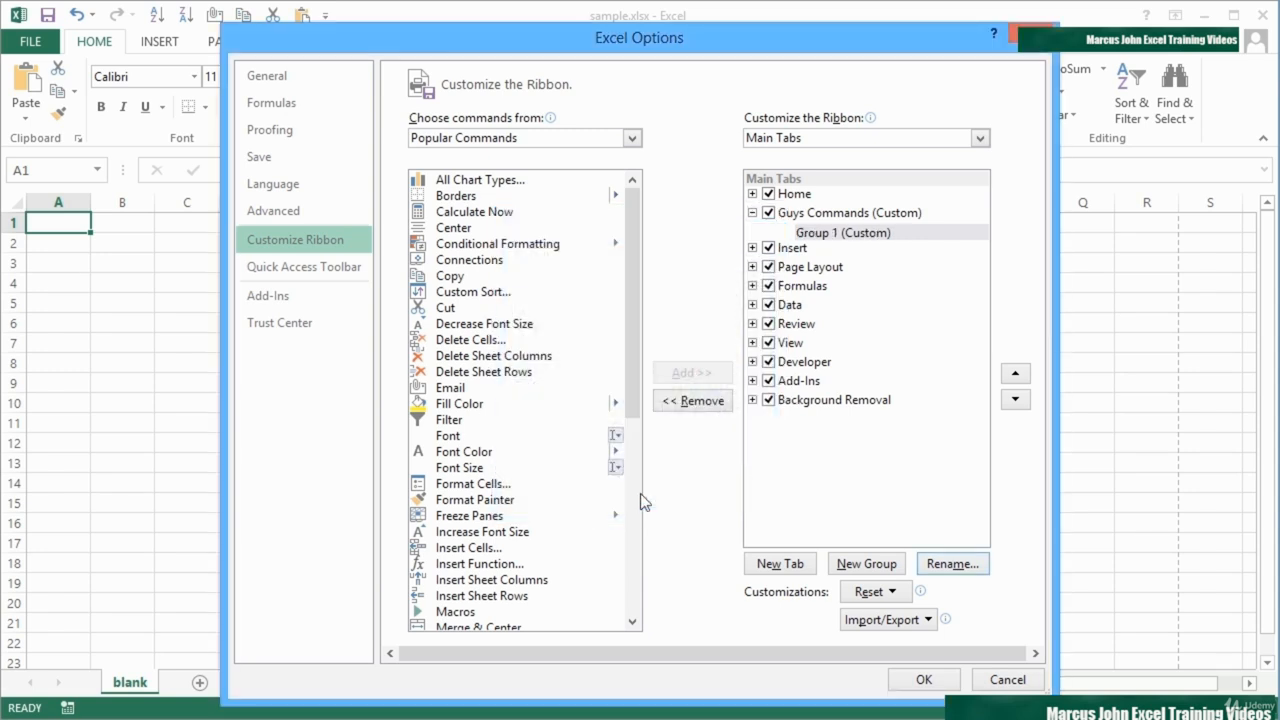
Step: Add a second group to the Guys Commands tab and name it "Group 2"
{"action": "left_click", "coordinate": [856, 564]}
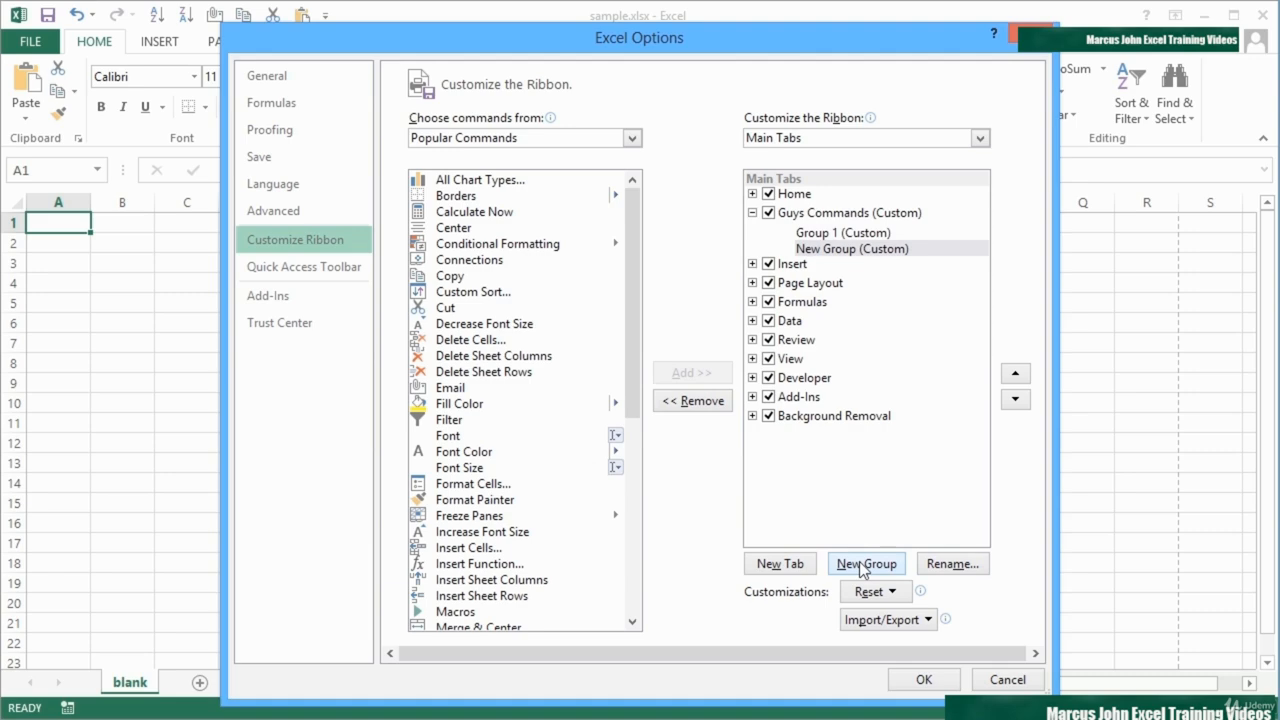
{"action": "left_click", "coordinate": [936, 568]}
{"action": "type", "text": "Group 2"}
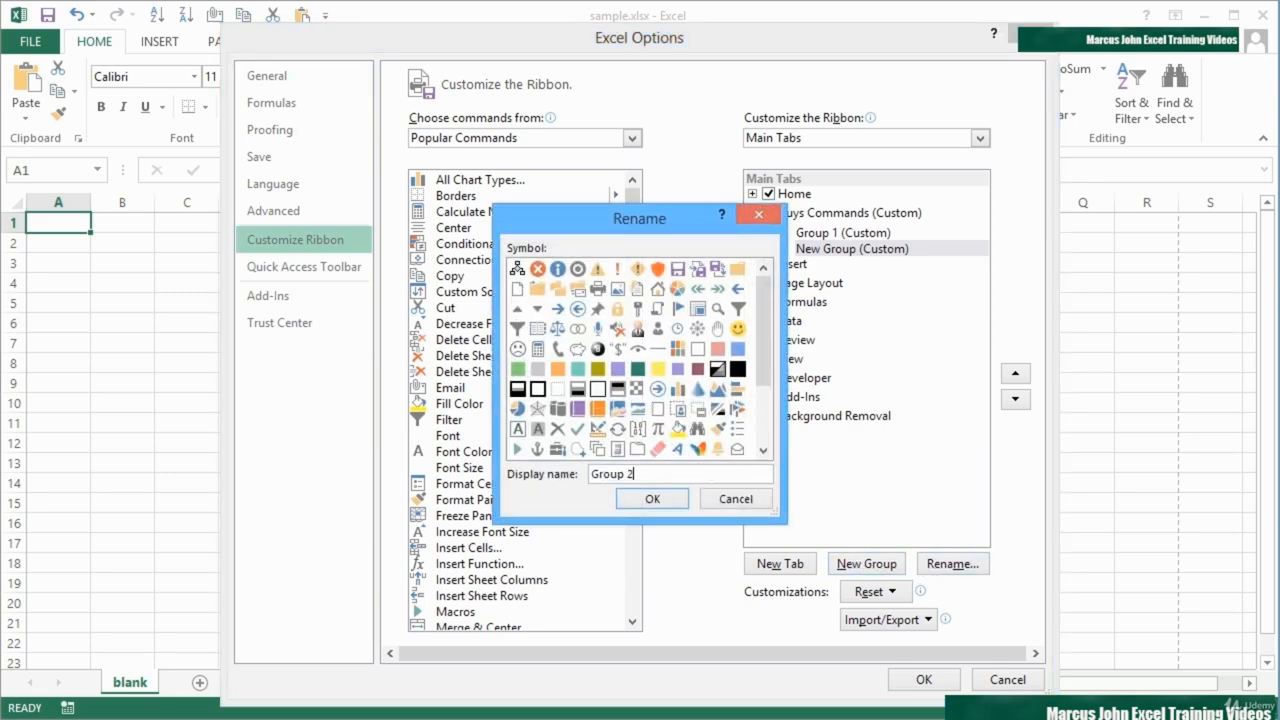
{"action": "left_click", "coordinate": [646, 502]}
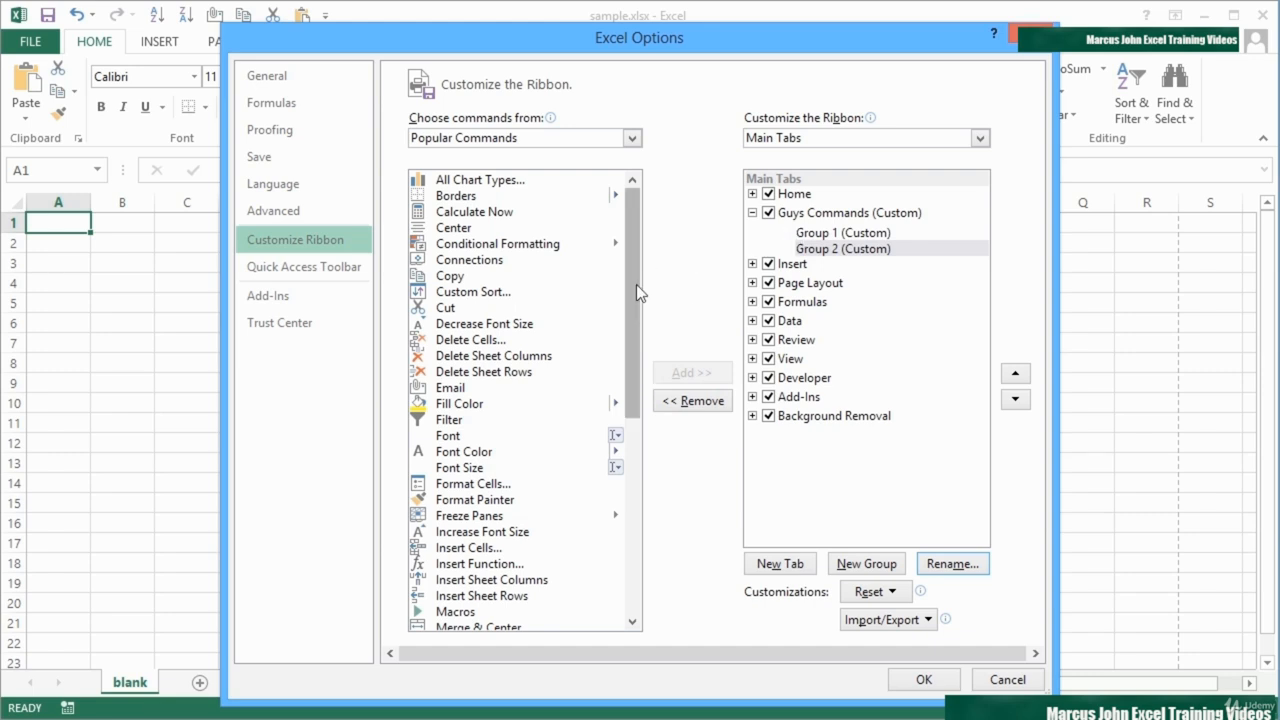
Step: Add the Email and Center commands to Group 1 and the Delete Cells command to Group 2
{"action": "left_click_drag", "start_coordinate": [460, 389], "coordinate": [822, 240]}
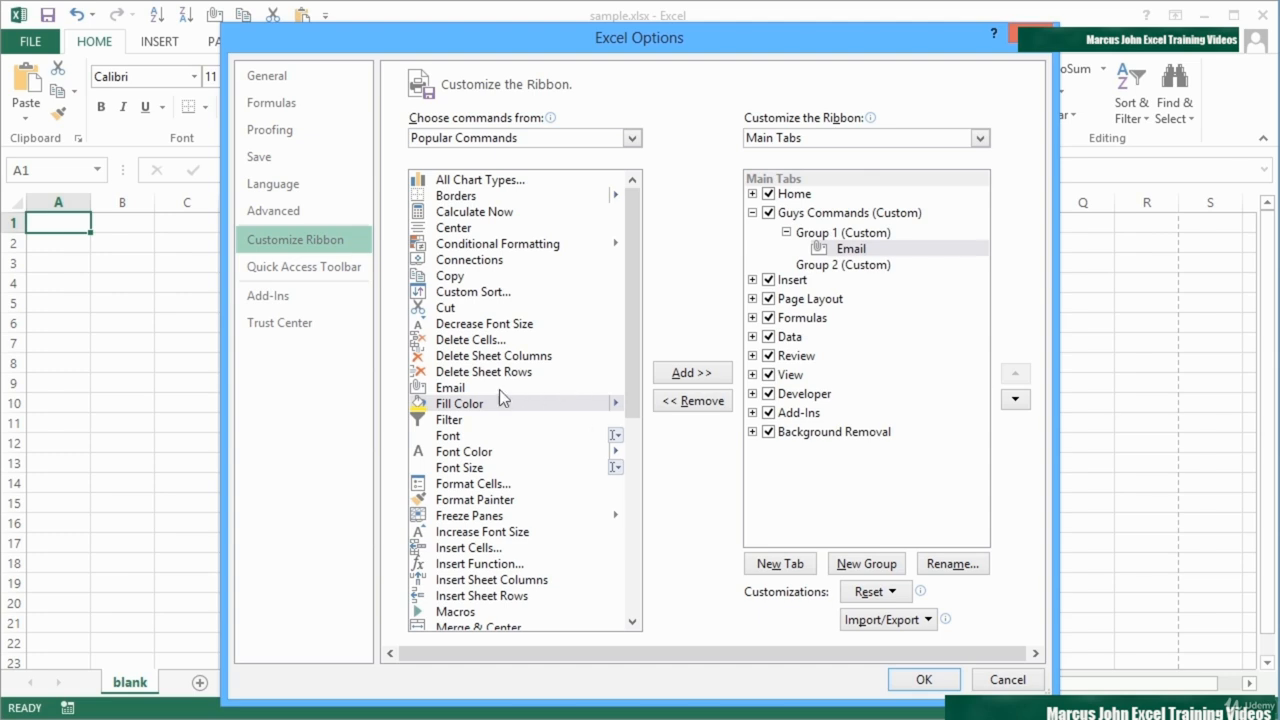
{"action": "left_click_drag", "start_coordinate": [478, 341], "coordinate": [822, 272]}
{"action": "left_click_drag", "start_coordinate": [458, 229], "coordinate": [813, 250]}
Step: Add Insert Sheet Columns and Insert Sheet Rows to Group 1 between Center and Email, and apply the ribbon changes
{"action": "left_click_drag", "start_coordinate": [634, 328], "coordinate": [632, 444]}
{"action": "left_click_drag", "start_coordinate": [500, 349], "coordinate": [855, 262]}
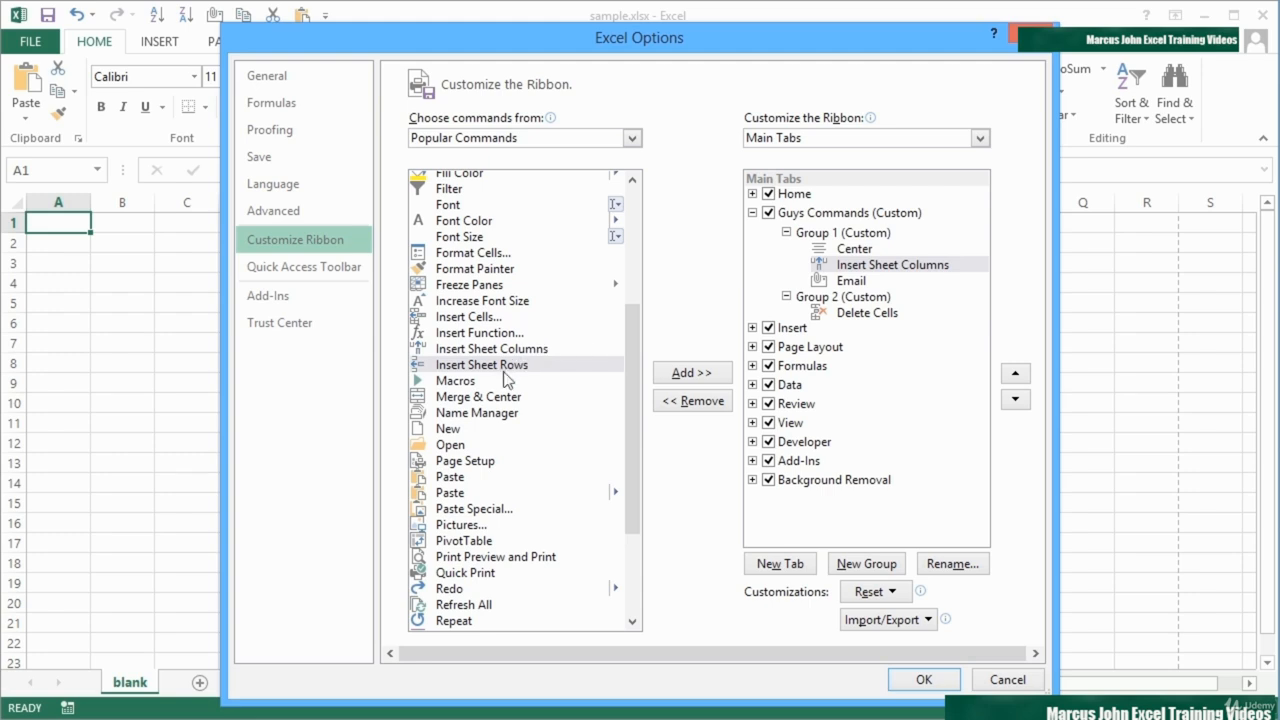
{"action": "left_click_drag", "start_coordinate": [505, 366], "coordinate": [845, 270]}
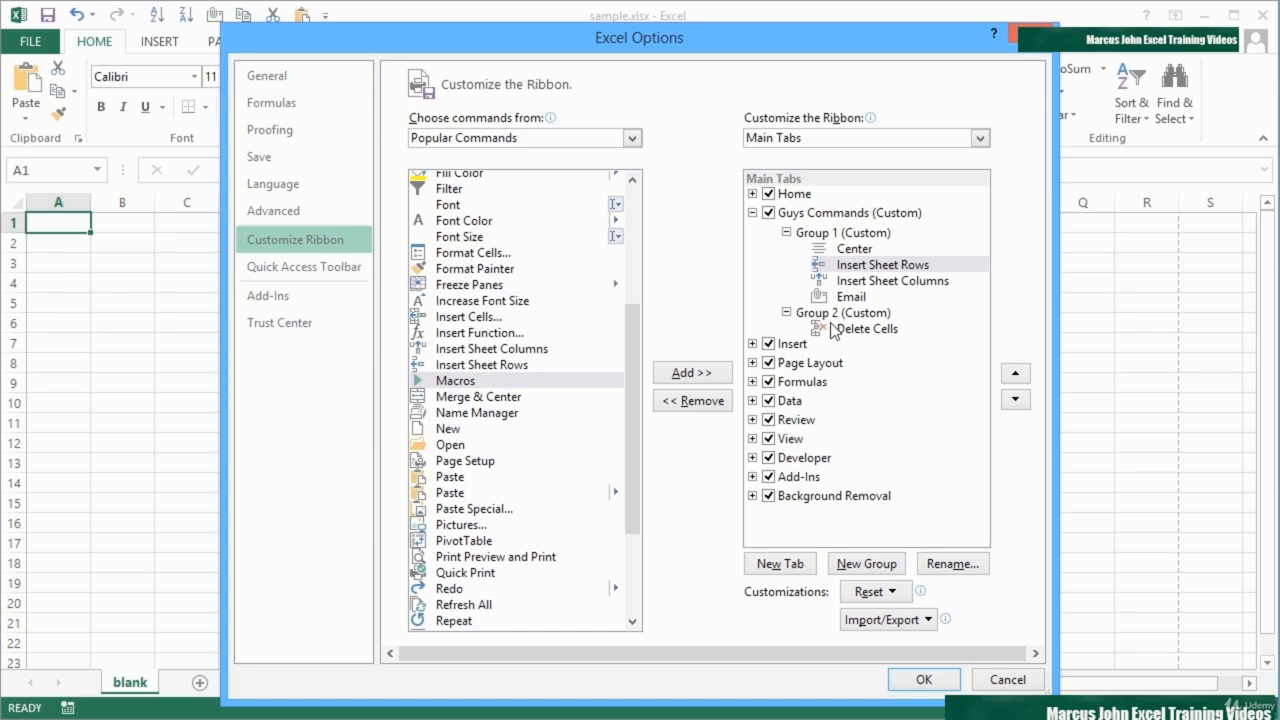
{"action": "left_click", "coordinate": [924, 680]}
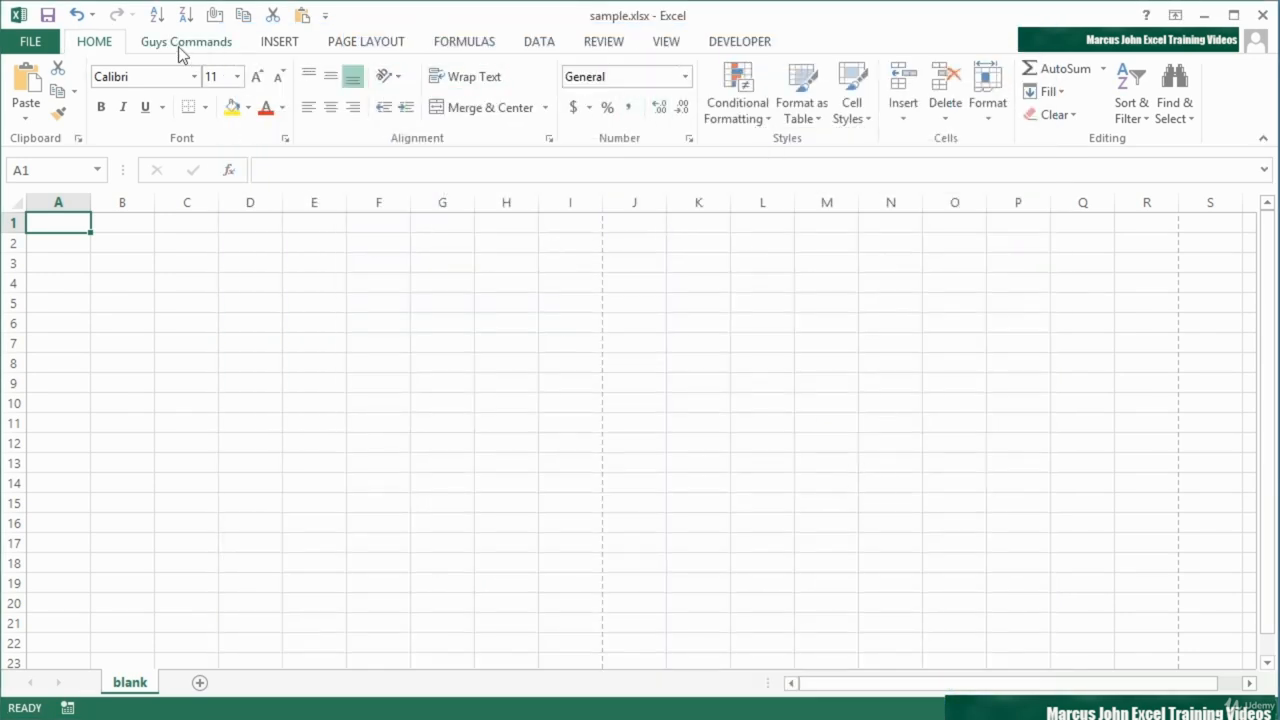
Step: Review the commands on the Guys Commands tab and compare its layout with the Home tab
{"action": "left_click", "coordinate": [179, 46]}
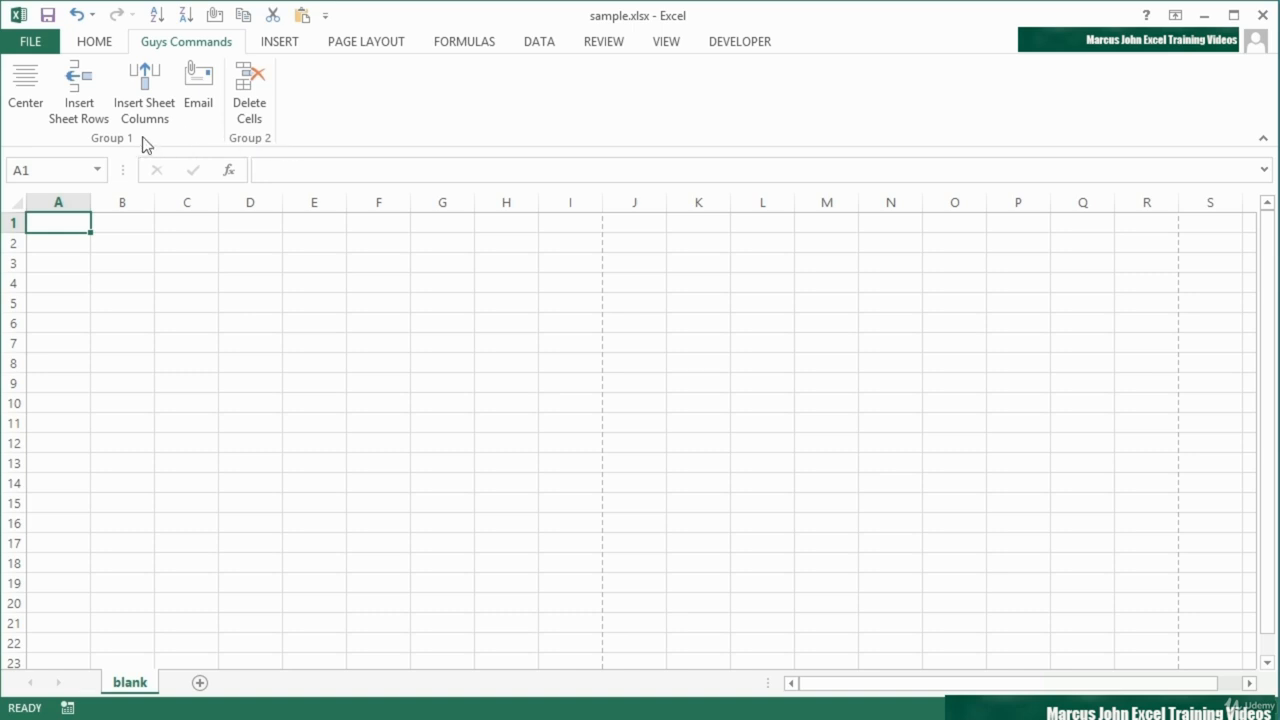
{"action": "left_click", "coordinate": [104, 45]}
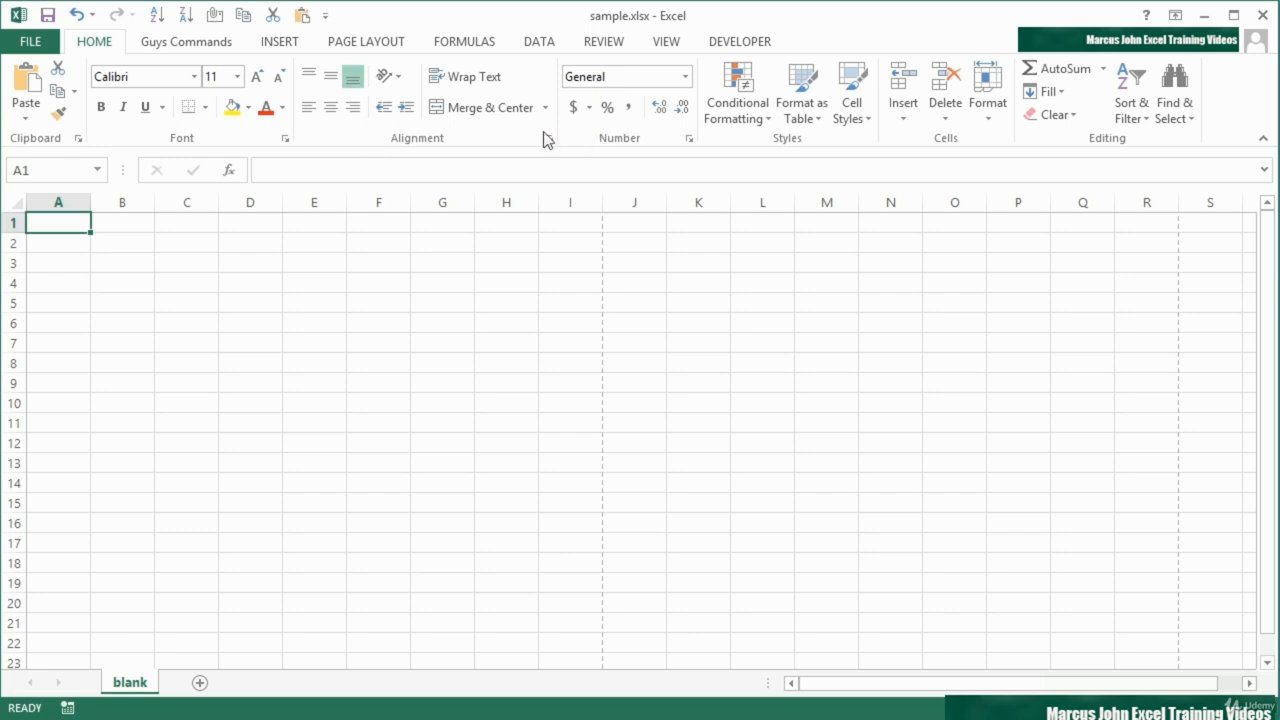
{"action": "left_click", "coordinate": [186, 43]}
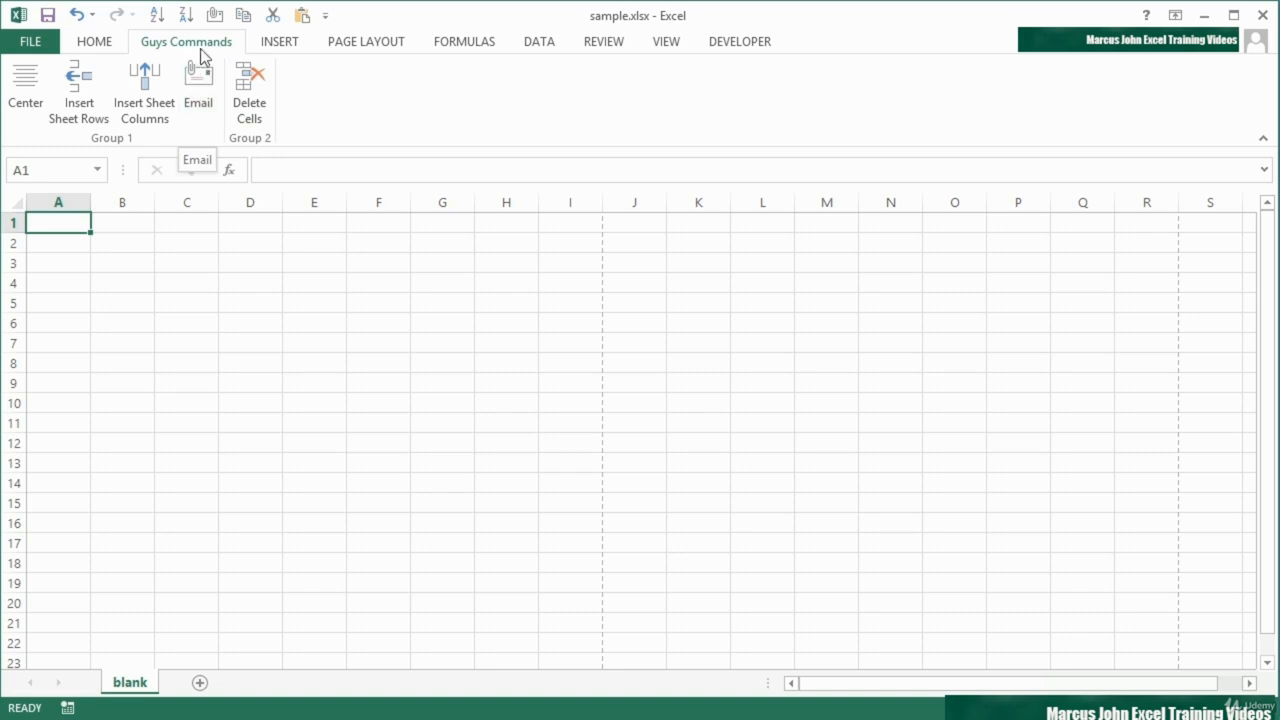
Step: Rename the custom Guys Commands ribbon tab in capitals as "GUYS COMMANDS" and apply the change
{"action": "left_click", "coordinate": [35, 48]}
{"action": "left_click", "coordinate": [68, 492]}
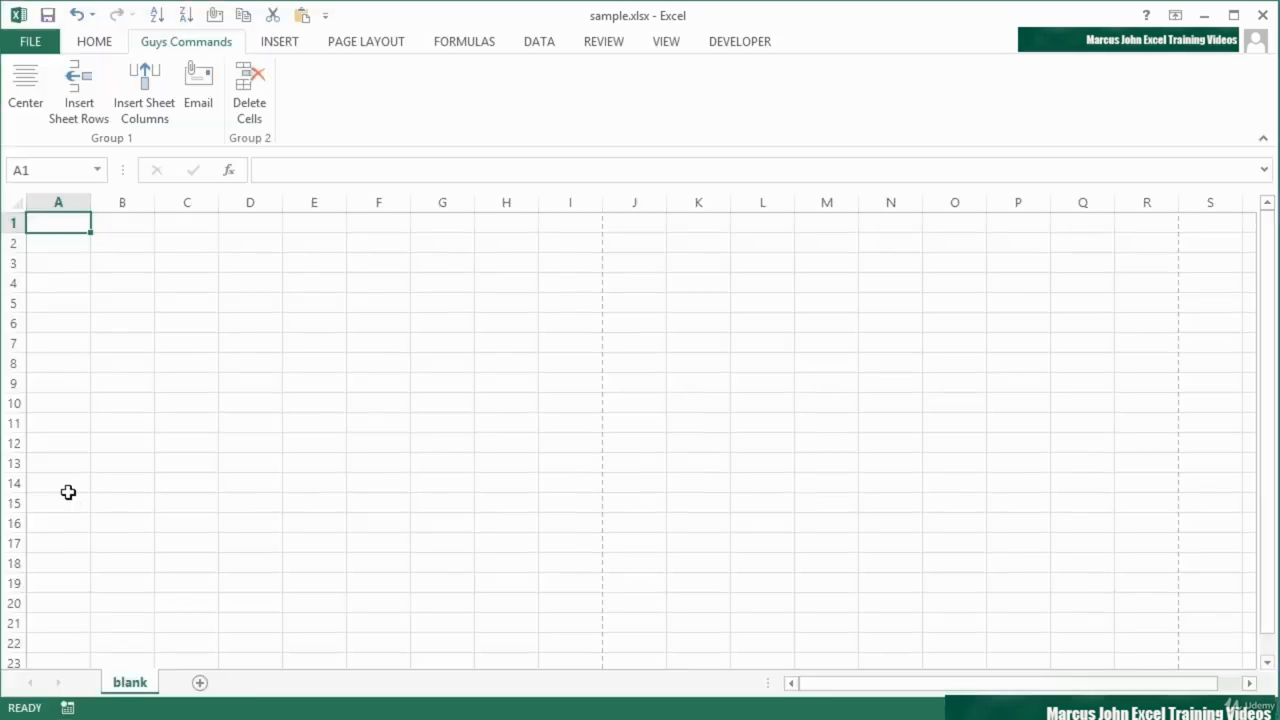
{"action": "left_click", "coordinate": [304, 239]}
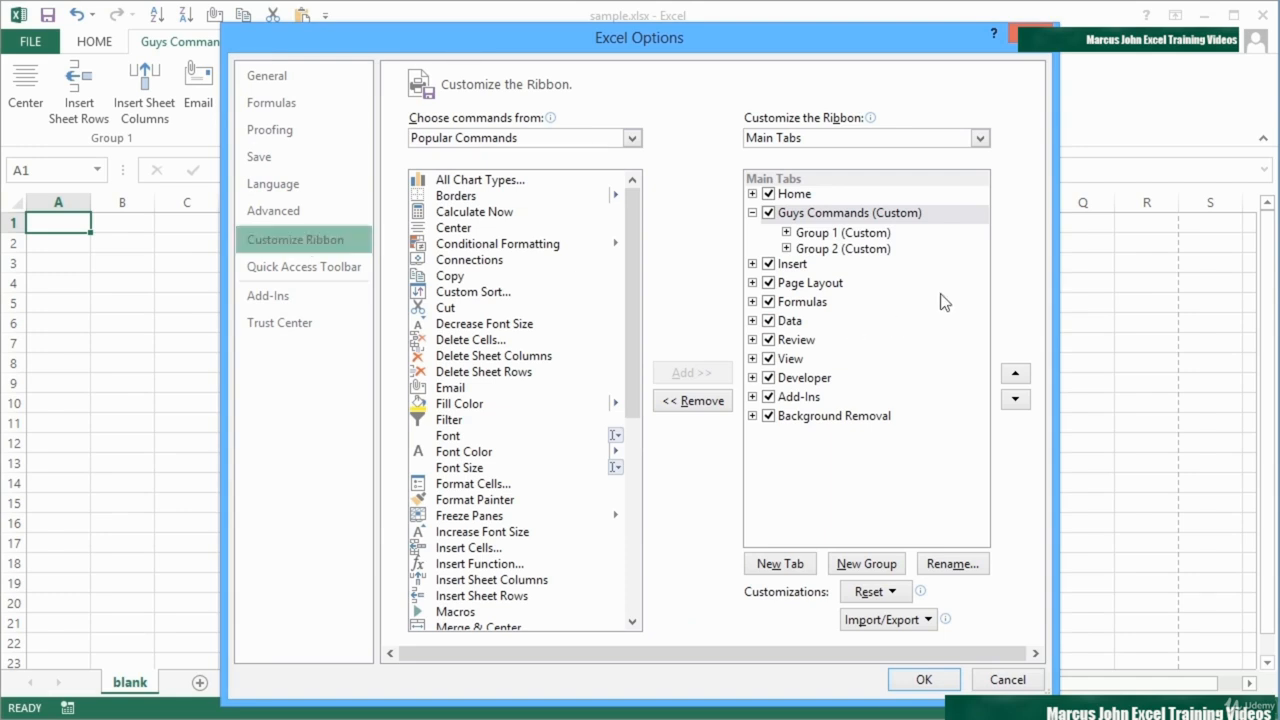
{"action": "left_click", "coordinate": [838, 214]}
{"action": "left_click", "coordinate": [950, 564]}
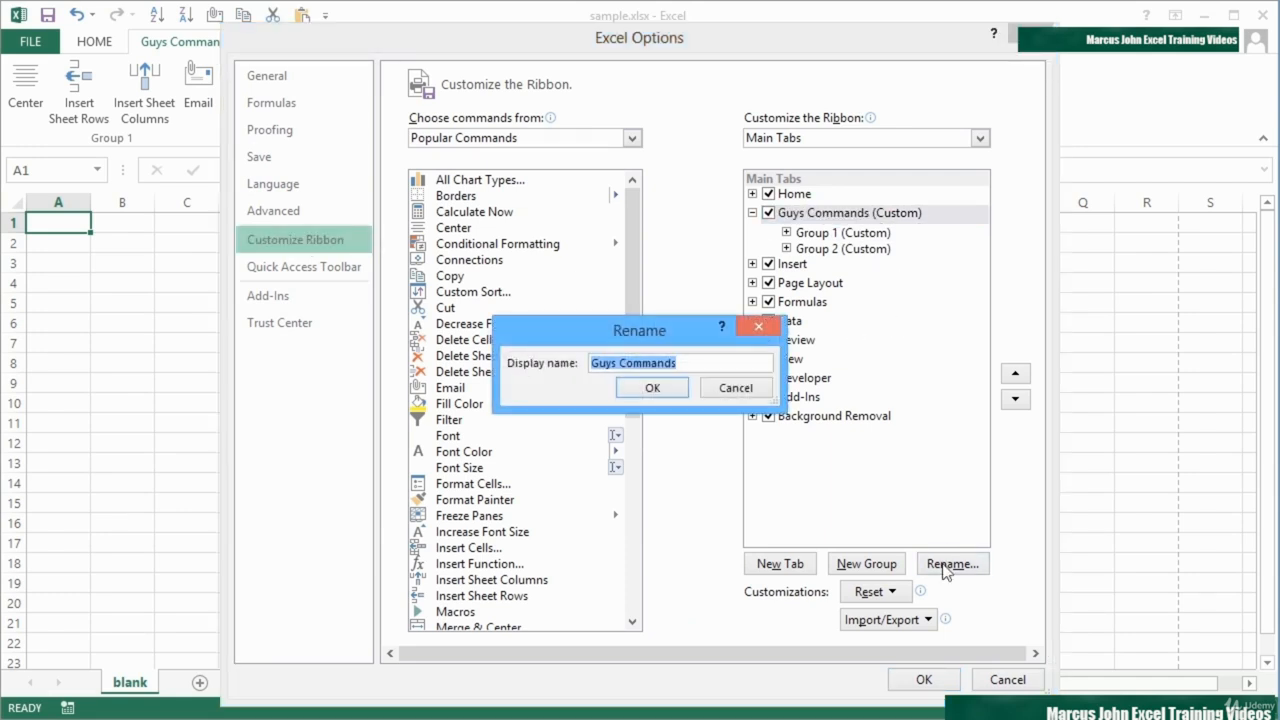
{"action": "type", "text": "GUYS COMMANDS"}
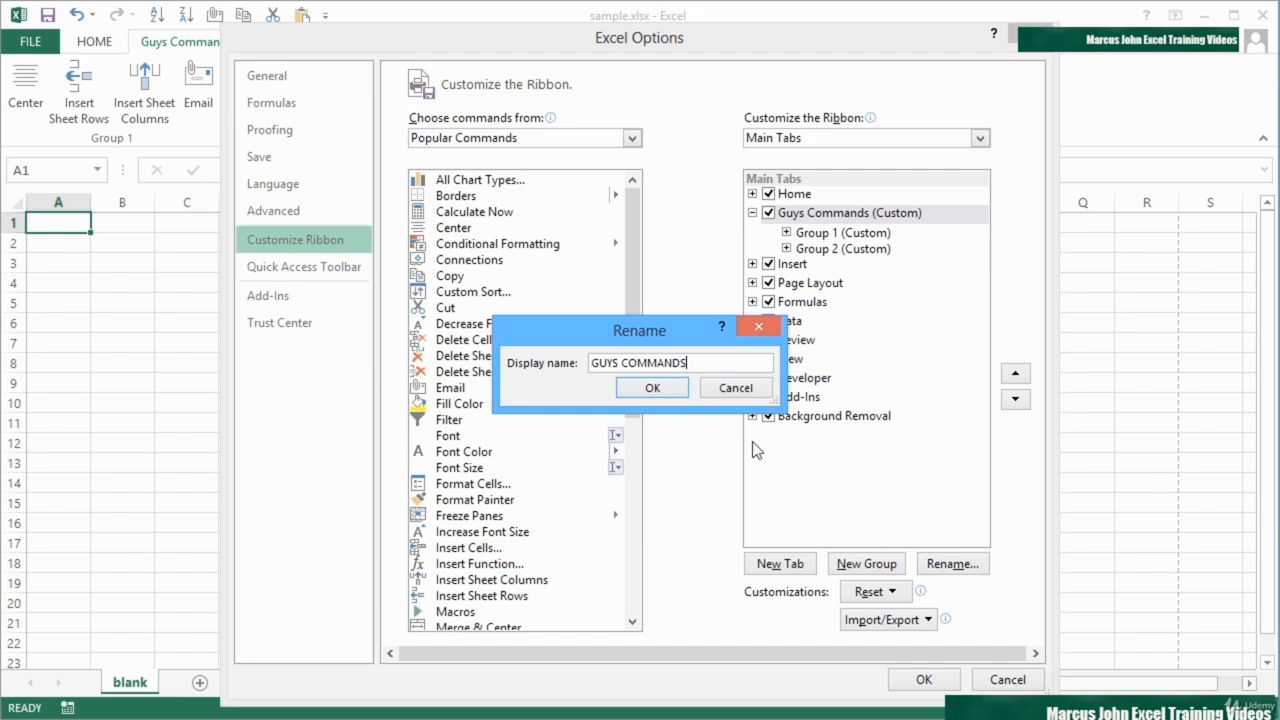
{"action": "left_click", "coordinate": [674, 388]}
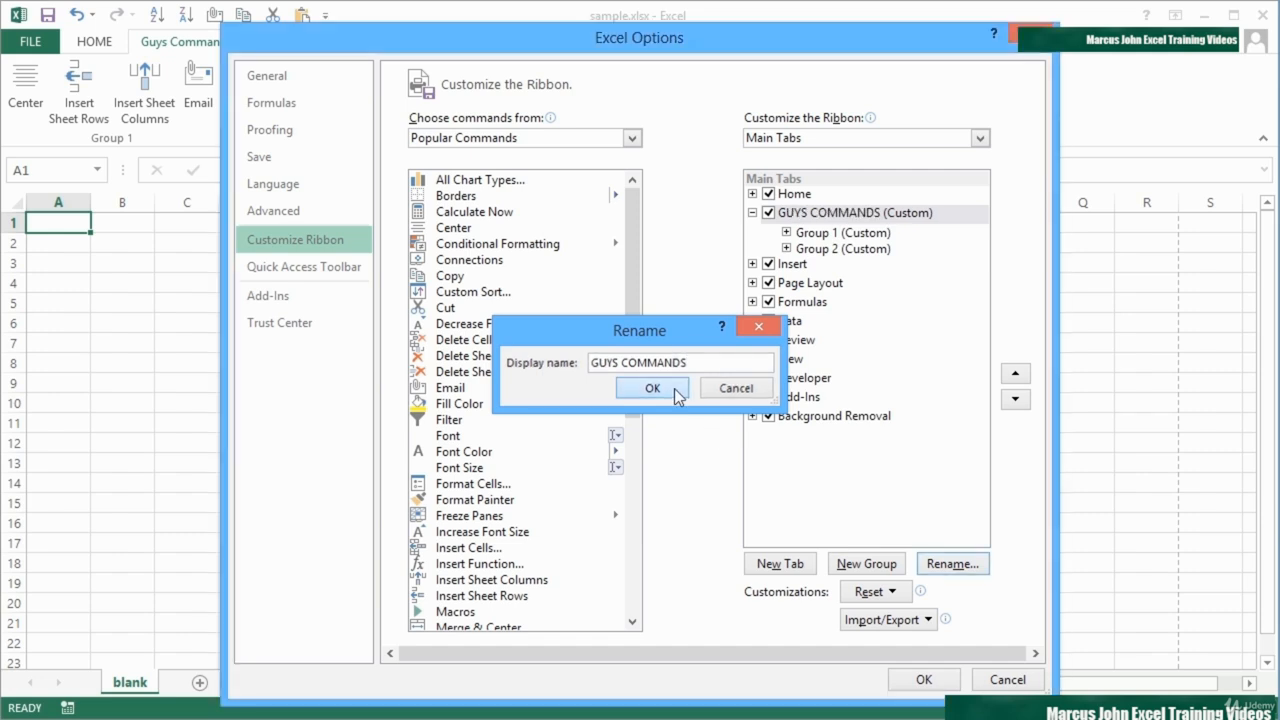
{"action": "left_click", "coordinate": [923, 679]}
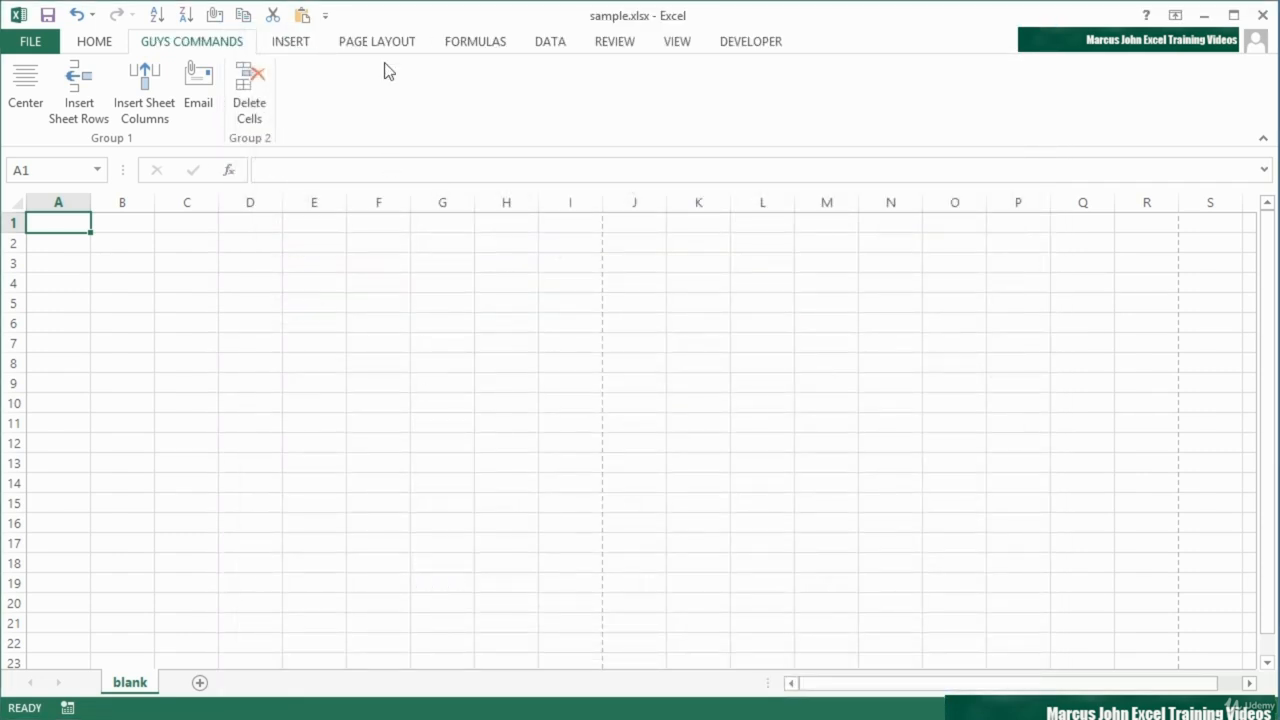